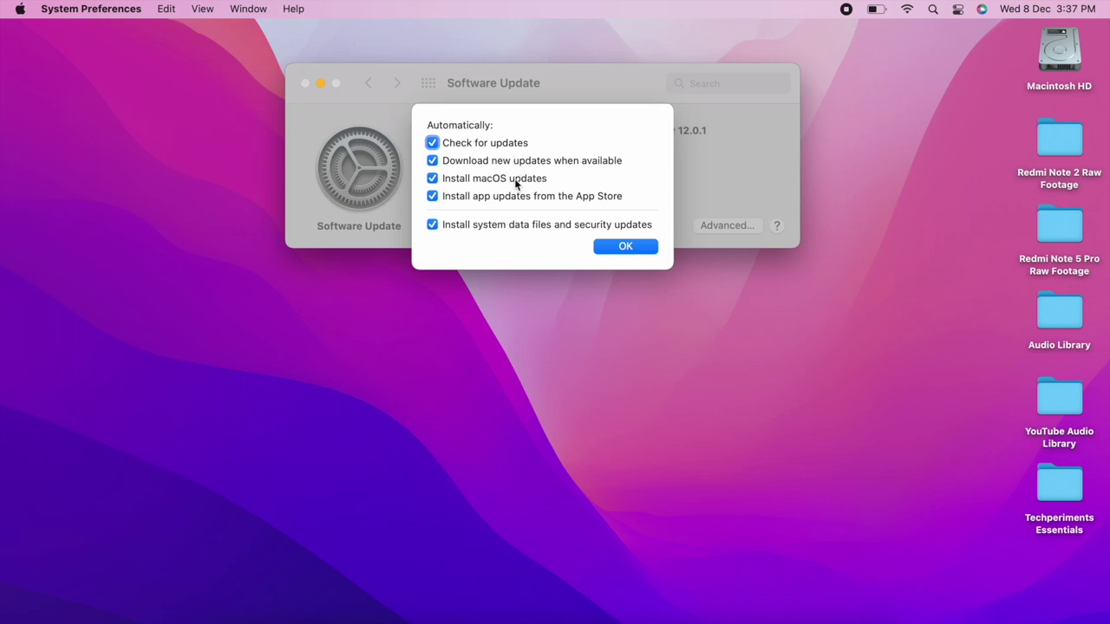
Step: Accept the automatic update options and close the Software Update preferences
{"action": "left_click", "coordinate": [615, 250]}
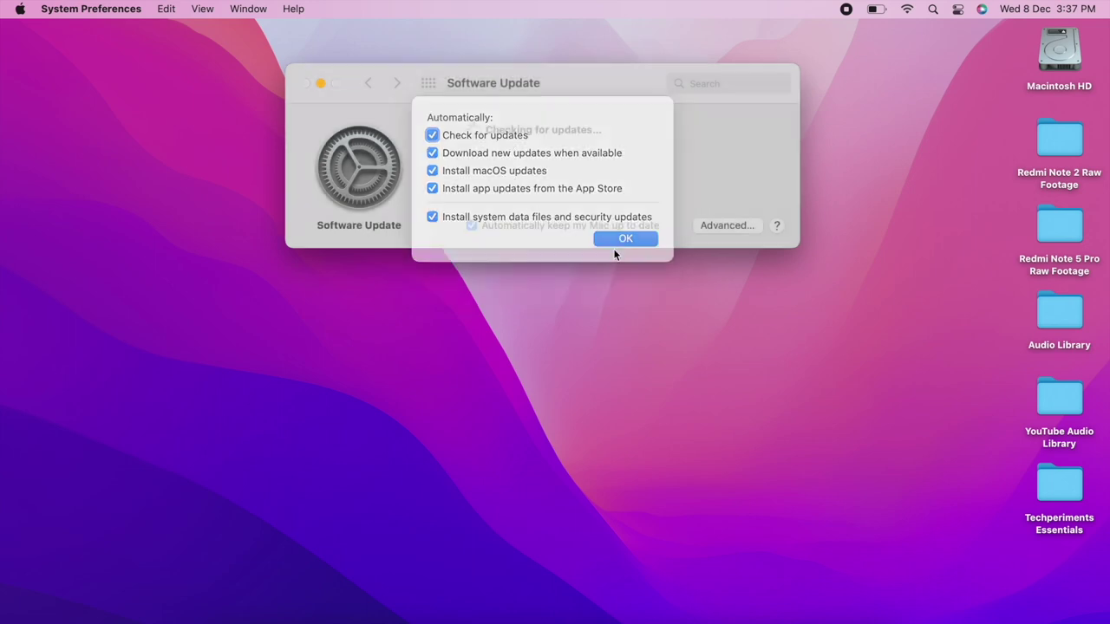
{"action": "left_click", "coordinate": [306, 84]}
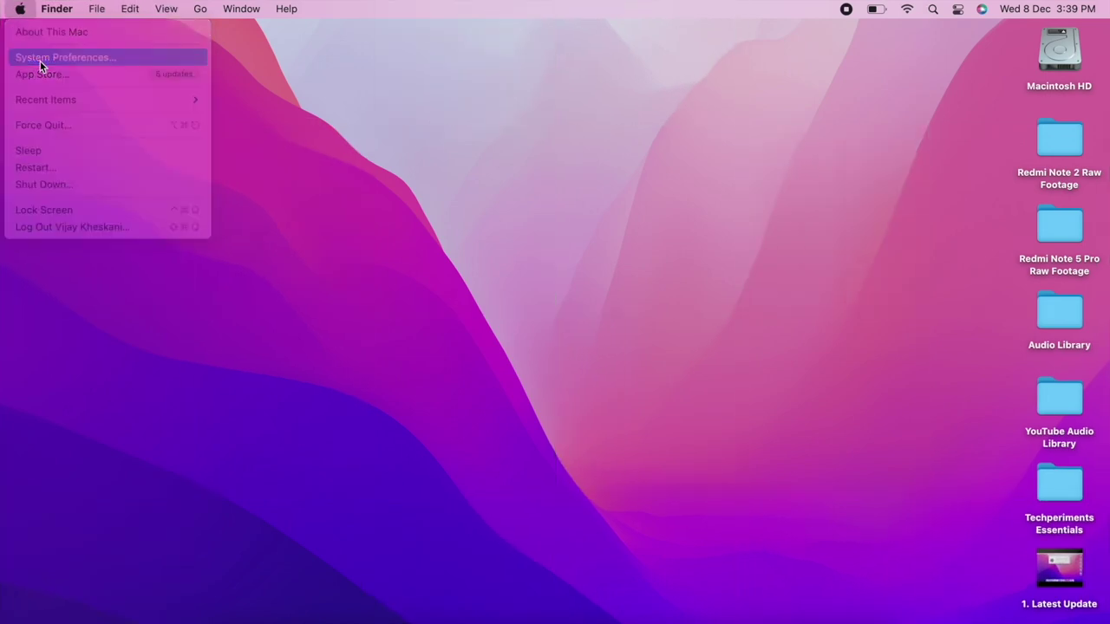
Step: Open System Preferences and bring up the Point & Click settings for the trackpad
{"action": "left_click", "coordinate": [41, 63]}
{"action": "left_click_drag", "start_coordinate": [469, 104], "coordinate": [483, 138]}
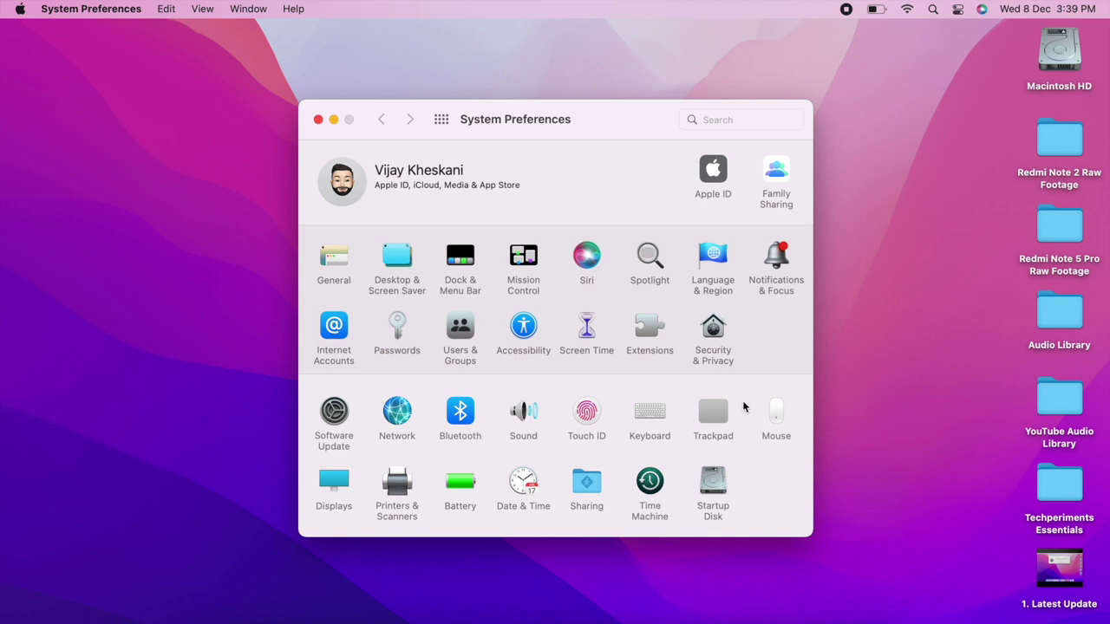
{"action": "left_click", "coordinate": [726, 420]}
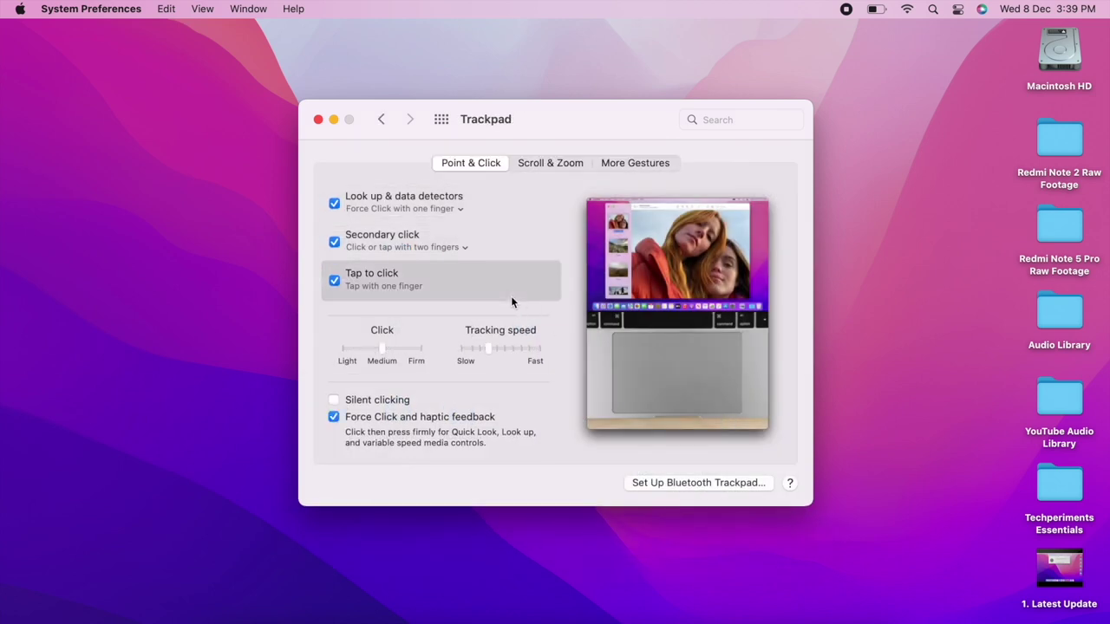
{"action": "mouse_move", "coordinate": [420, 288]}
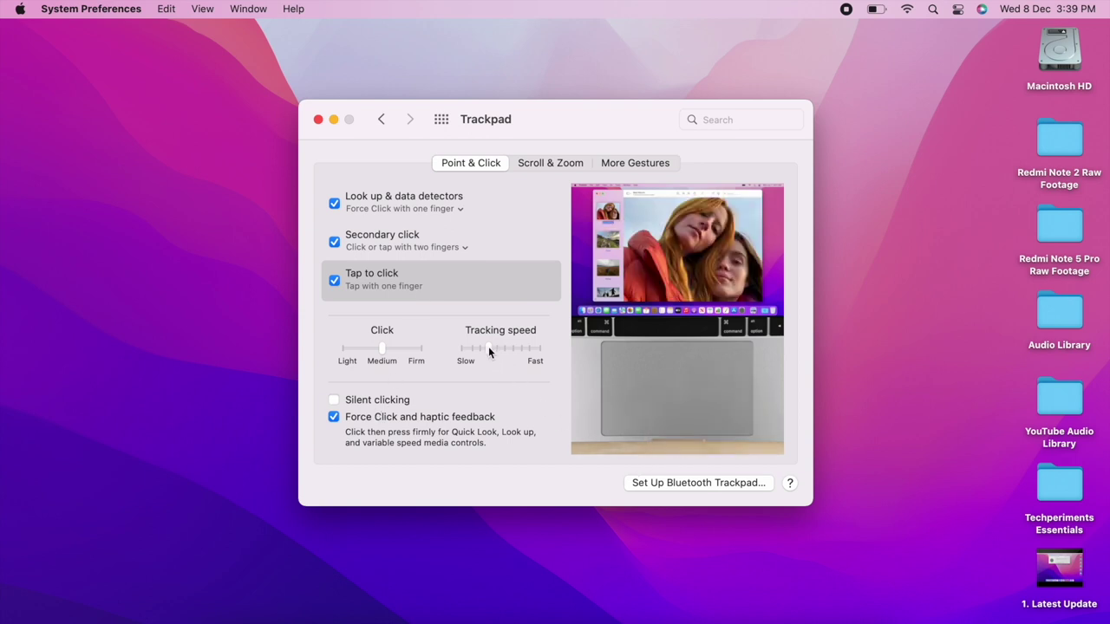
Step: Try out the trackpad at the fastest tracking speed, and settle the speed on the fifth mark from Slow
{"action": "left_click_drag", "start_coordinate": [488, 346], "coordinate": [531, 361]}
{"action": "key", "text": "ctrl+Up"}
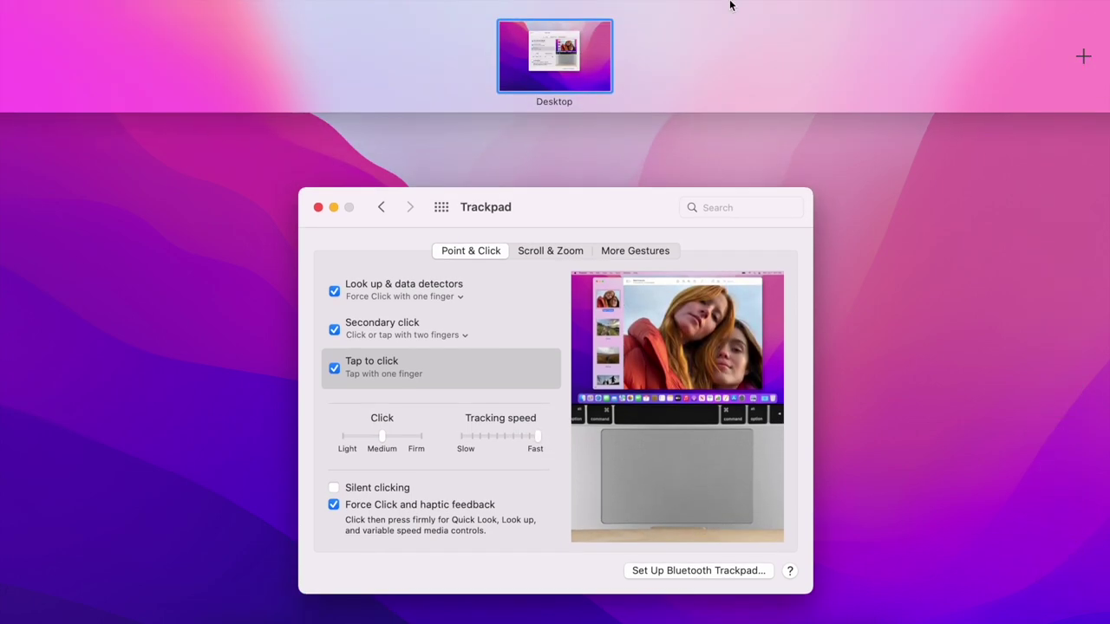
{"action": "left_click", "coordinate": [488, 449]}
{"action": "key", "text": "F11"}
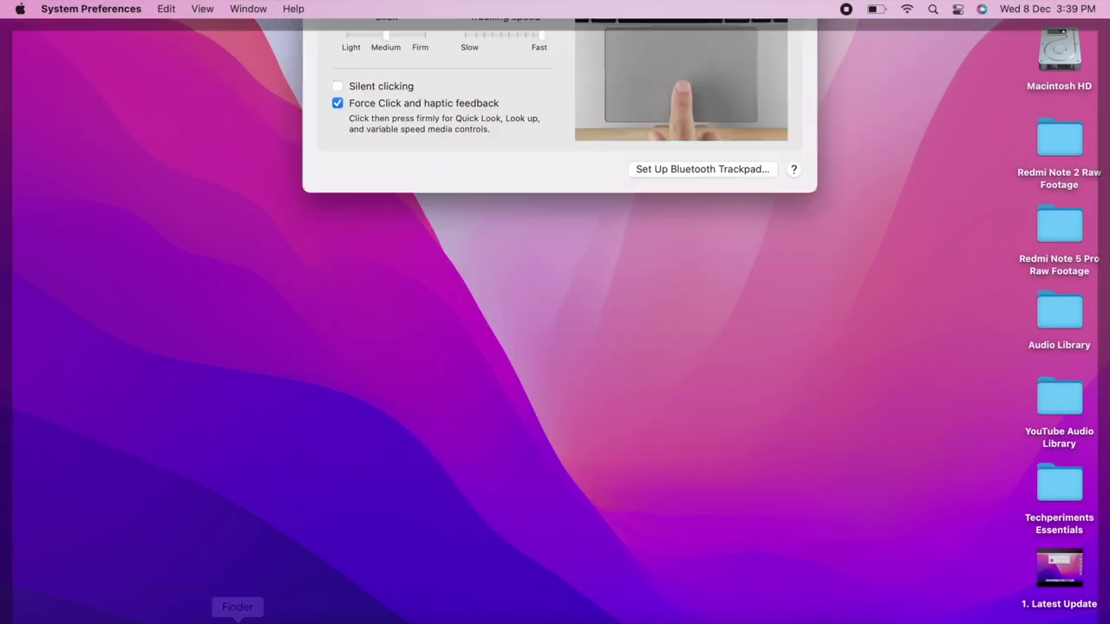
{"action": "key", "text": "F11"}
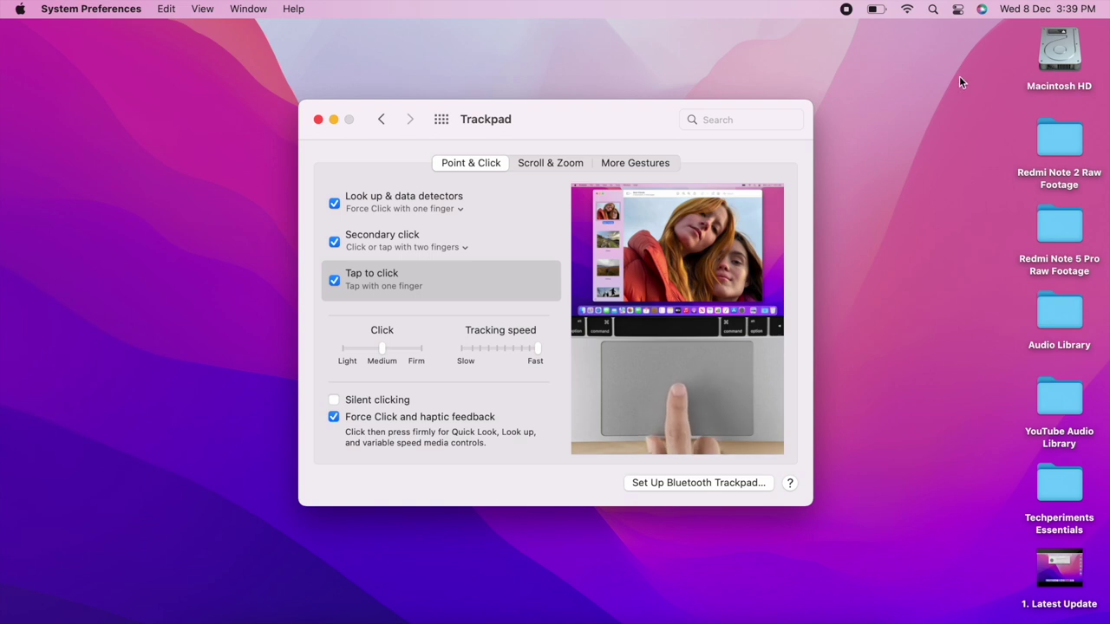
{"action": "left_click_drag", "start_coordinate": [537, 348], "coordinate": [496, 351]}
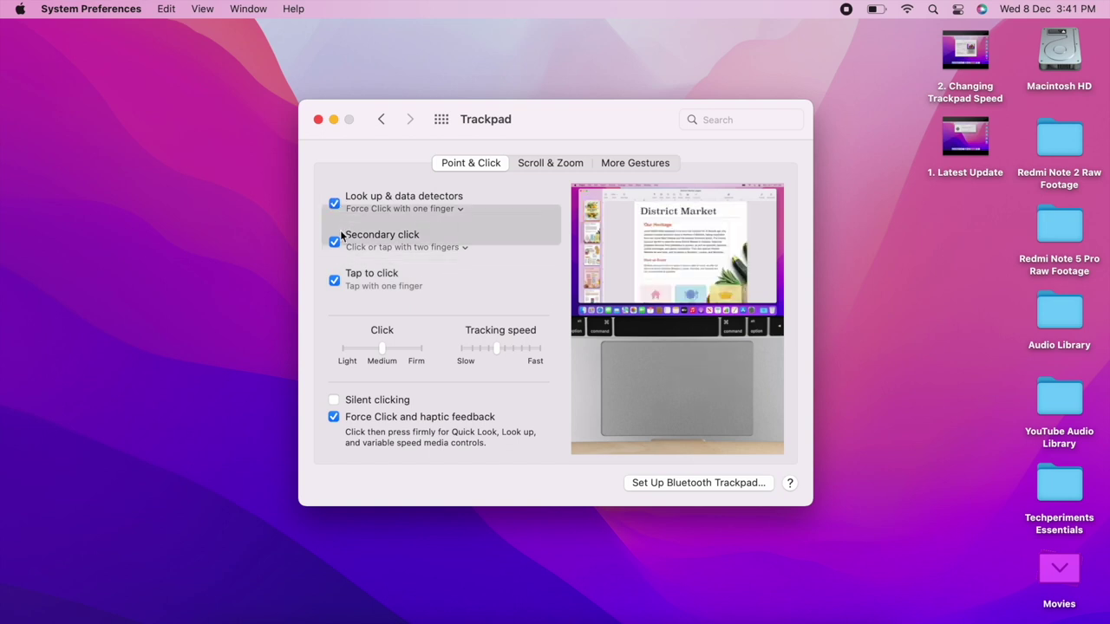
Step: Turn off Tap to click for the trackpad and enable it again
{"action": "left_click", "coordinate": [335, 283]}
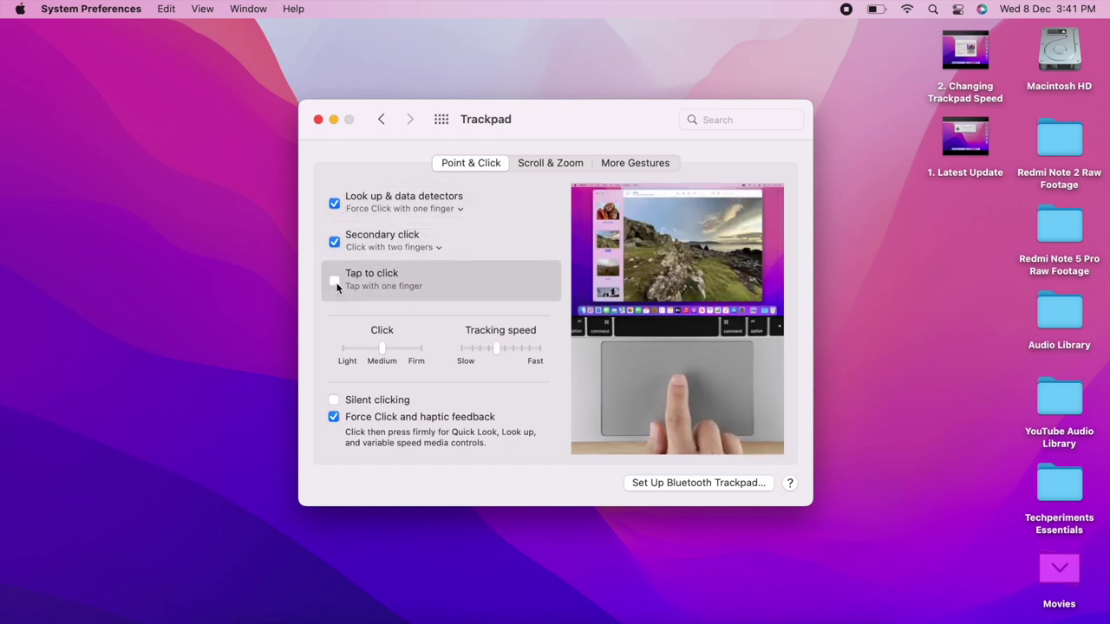
{"action": "left_click", "coordinate": [336, 283]}
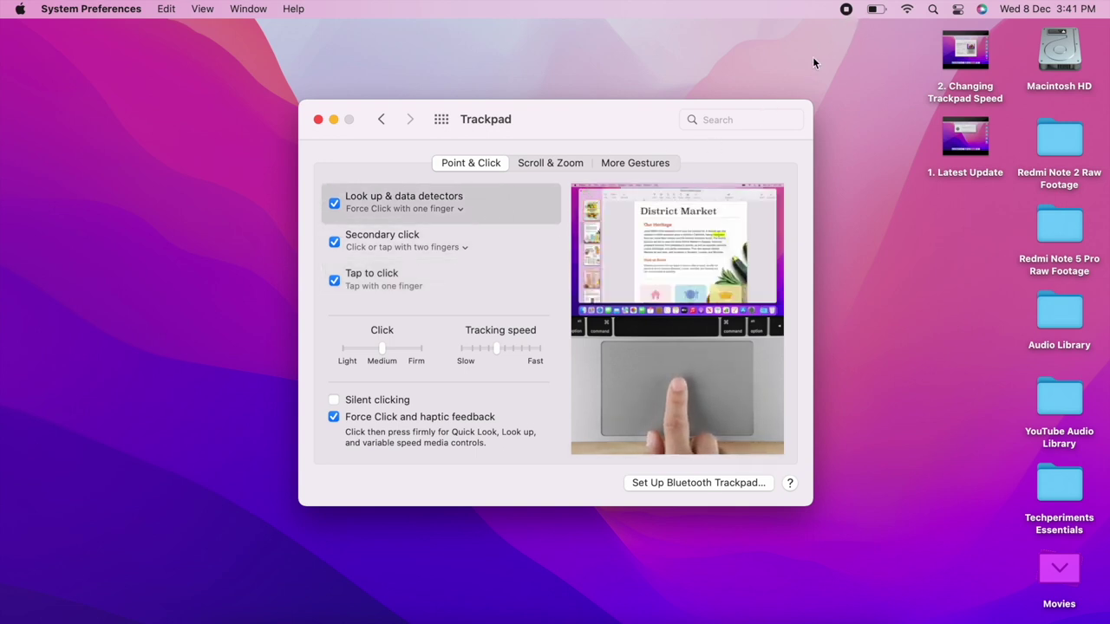
{"action": "left_click", "coordinate": [841, 228]}
{"action": "left_click", "coordinate": [619, 127]}
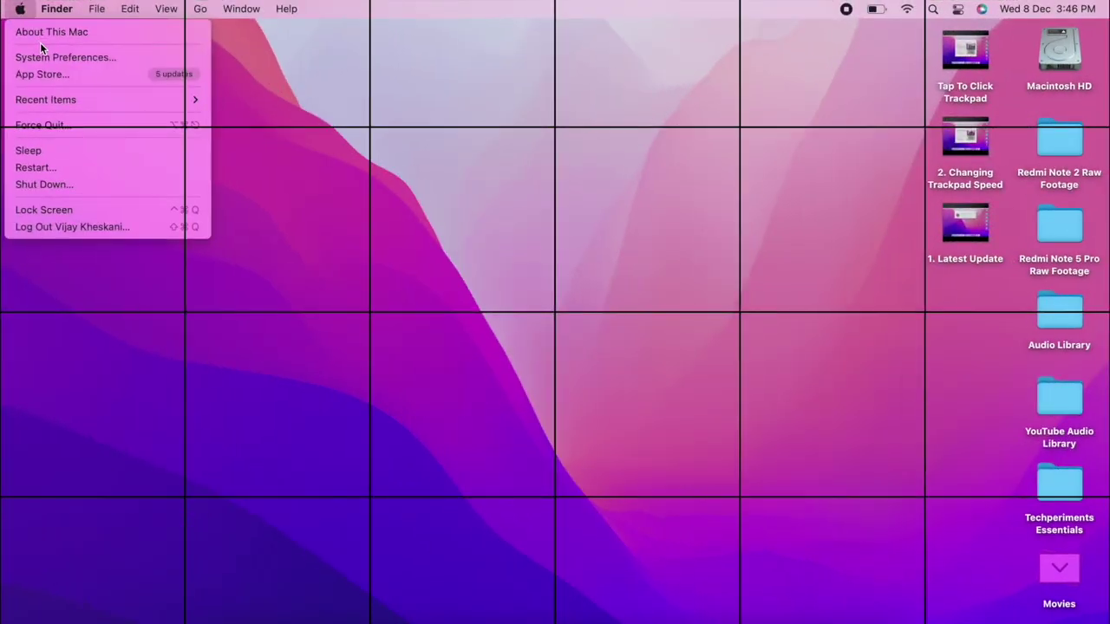
Step: Open the trackpad options in the Pointer Control section of the Accessibility preferences
{"action": "left_click", "coordinate": [78, 57]}
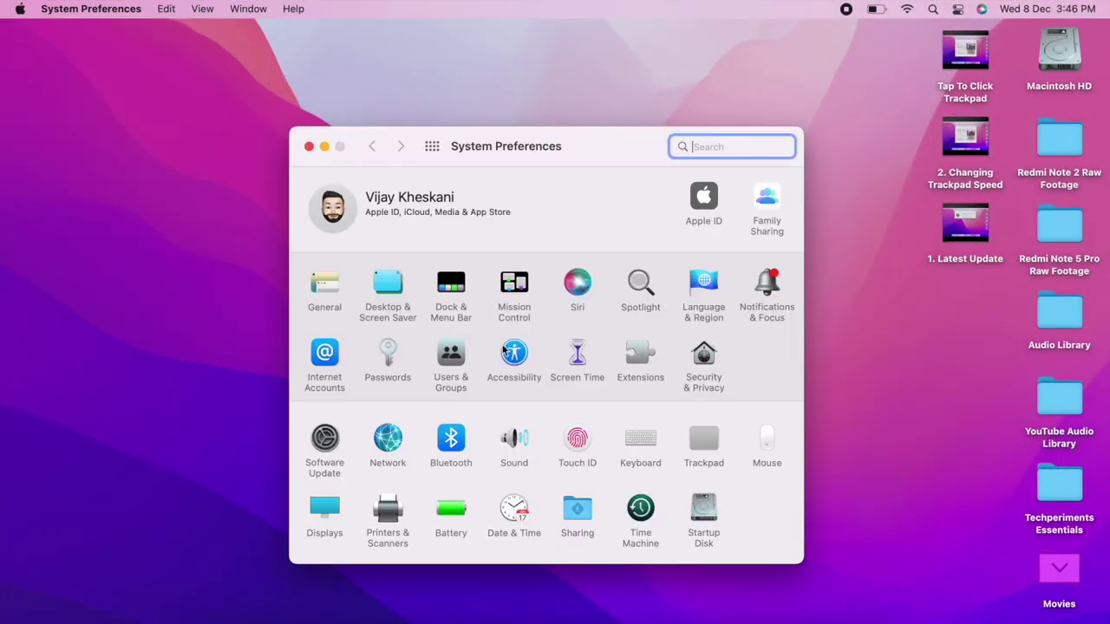
{"action": "left_click", "coordinate": [510, 359]}
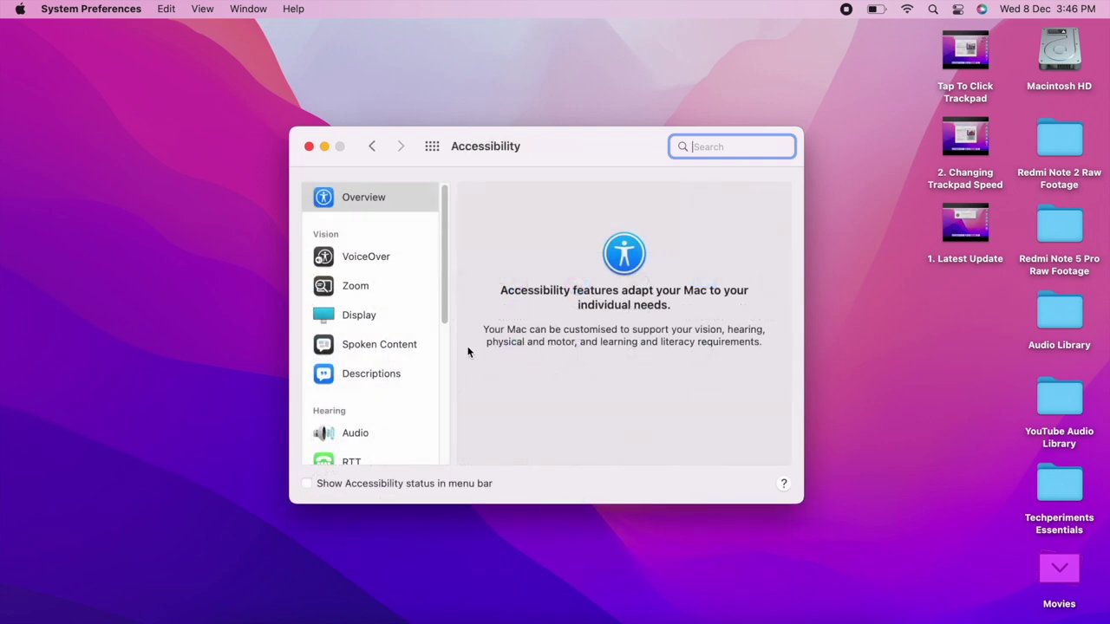
{"action": "scroll", "coordinate": [371, 375], "scroll_direction": "down", "scroll_amount": 5}
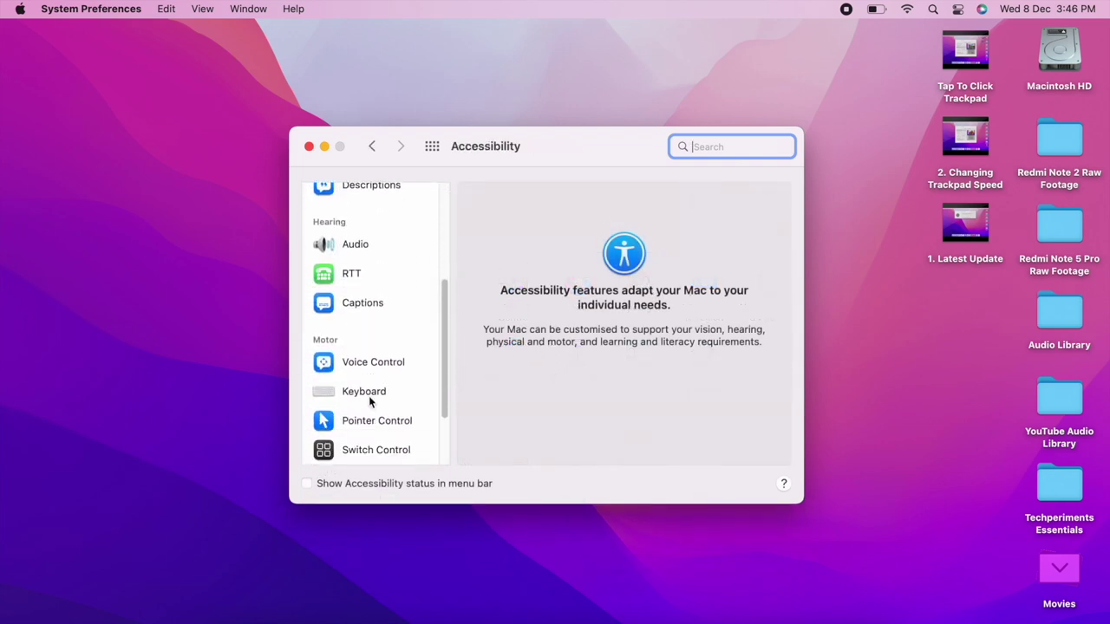
{"action": "left_click", "coordinate": [375, 423]}
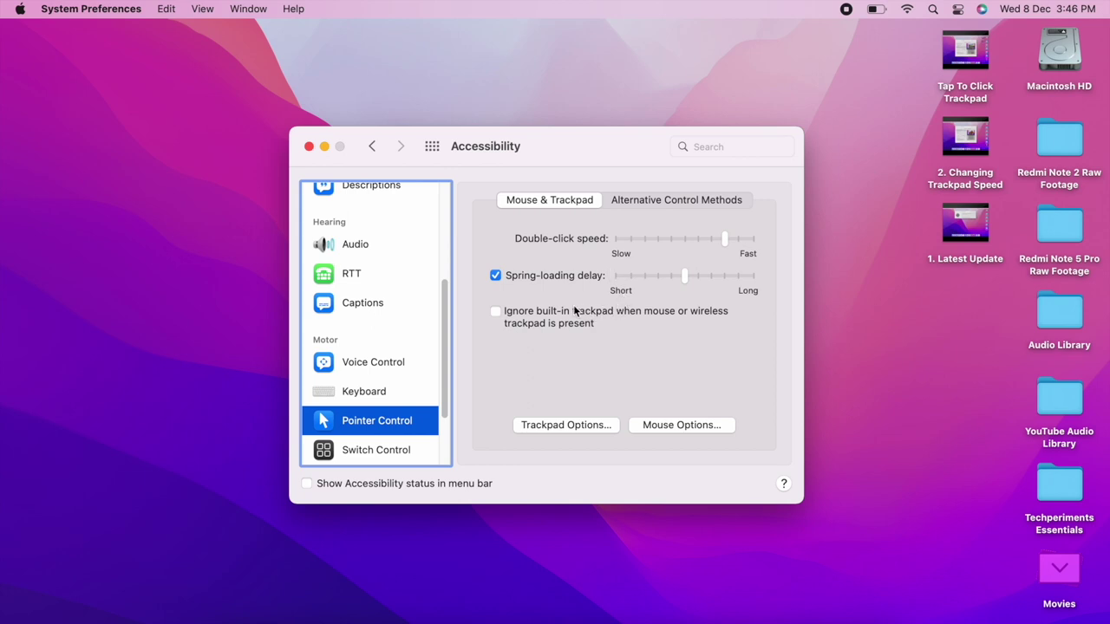
{"action": "left_click", "coordinate": [573, 426]}
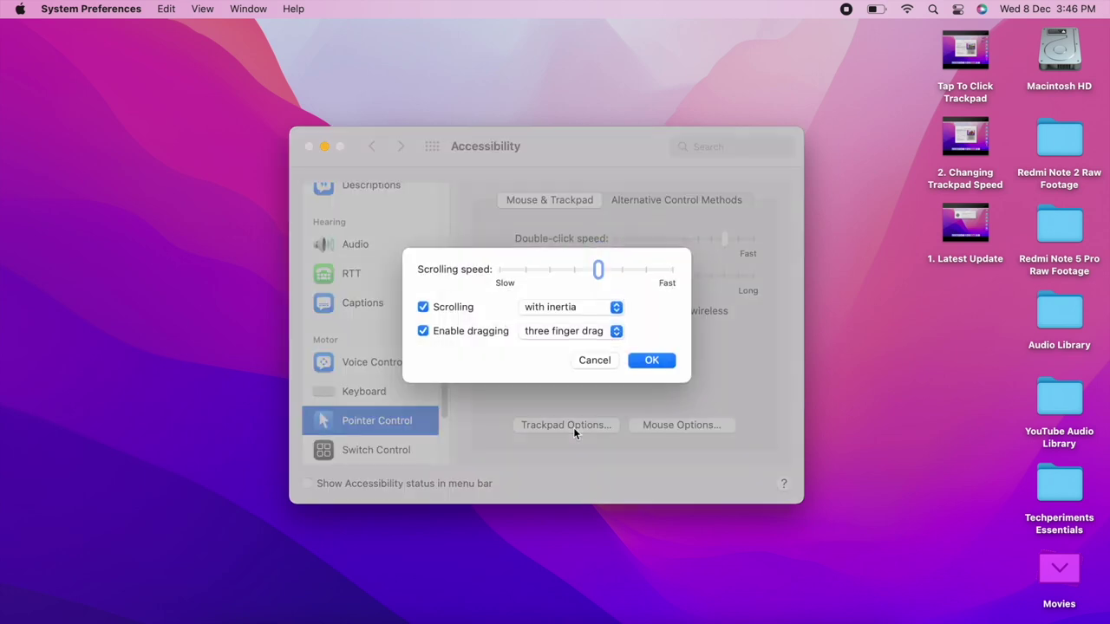
Step: Set trackpad dragging to three finger drag, apply it, and try it by moving the preferences window
{"action": "left_click", "coordinate": [590, 338]}
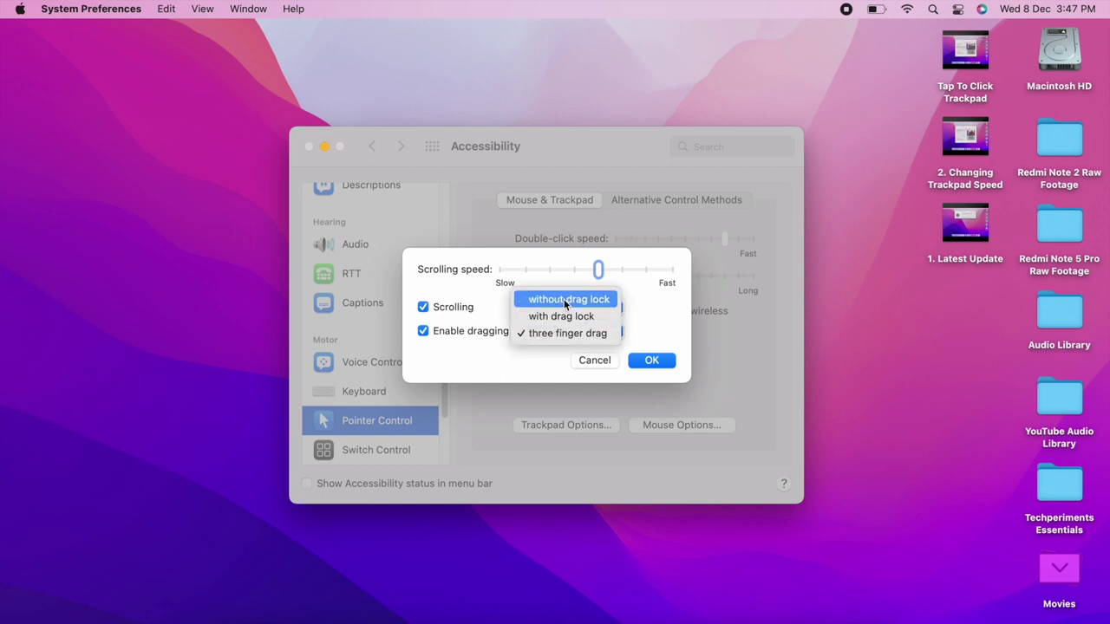
{"action": "left_click", "coordinate": [573, 314]}
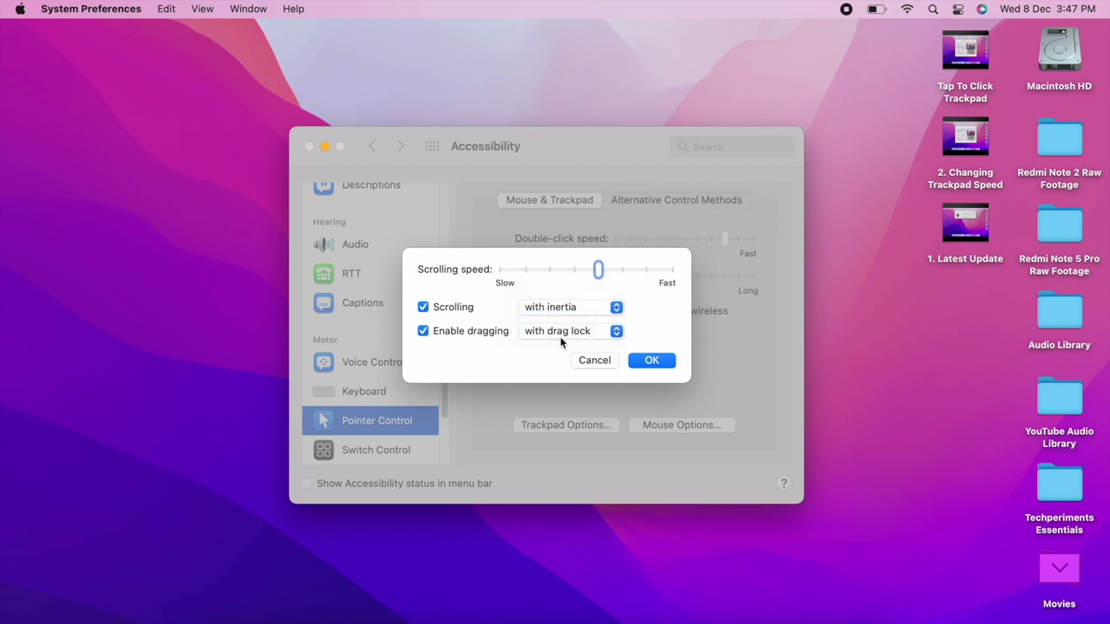
{"action": "left_click", "coordinate": [561, 340]}
{"action": "left_click", "coordinate": [557, 351]}
{"action": "left_click", "coordinate": [650, 360]}
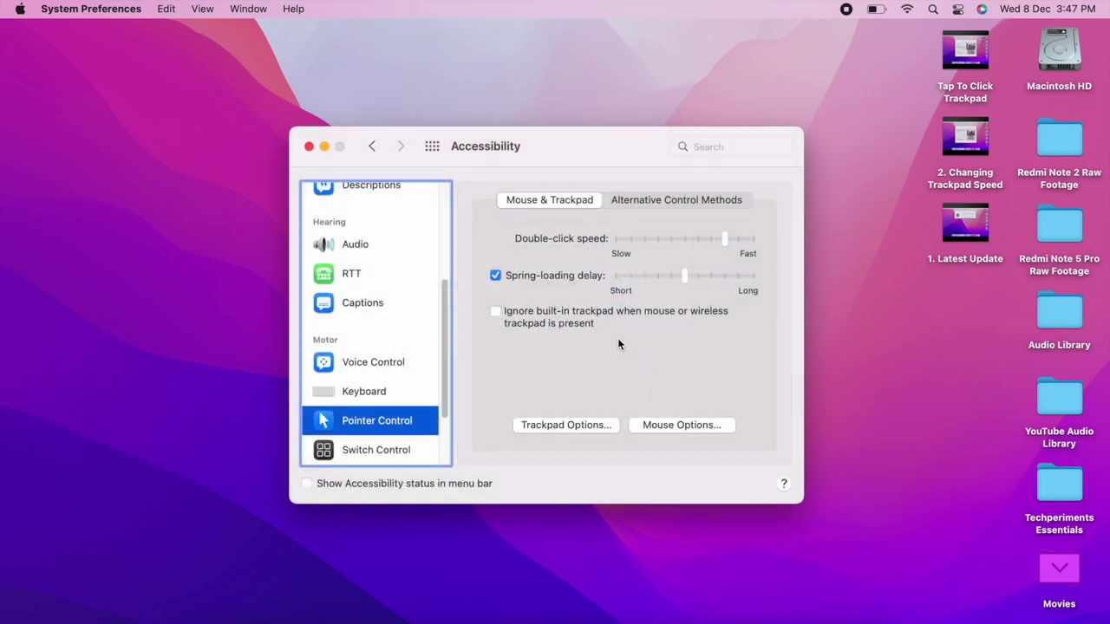
{"action": "left_click_drag", "start_coordinate": [588, 155], "coordinate": [627, 181]}
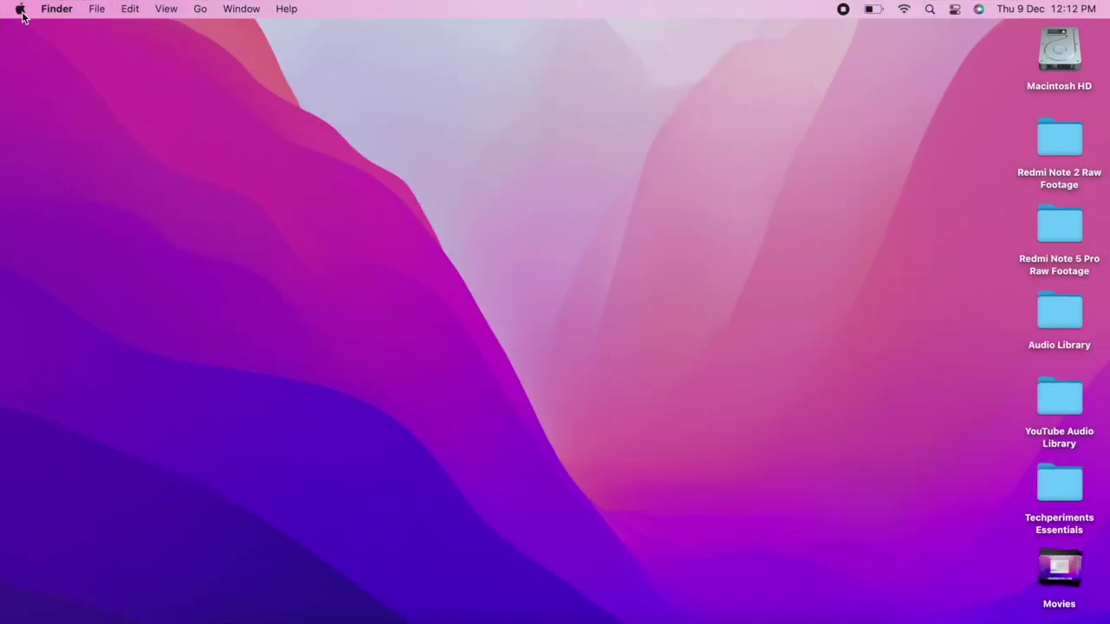
Step: Open the Hot Corners settings in the Mission Control preferences
{"action": "left_click", "coordinate": [19, 9]}
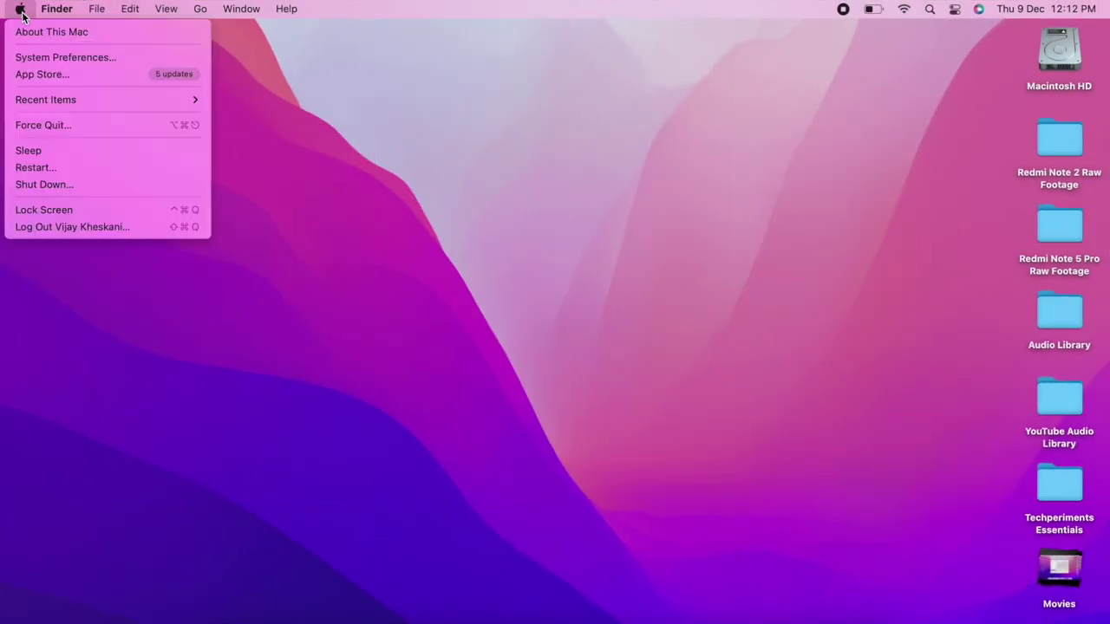
{"action": "left_click", "coordinate": [39, 61]}
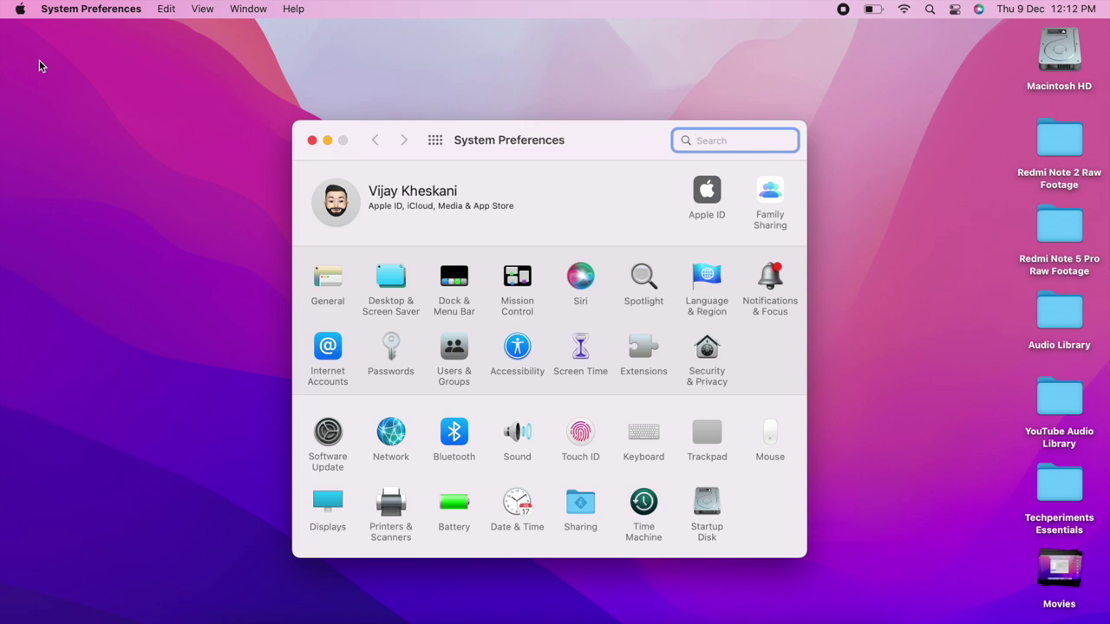
{"action": "left_click", "coordinate": [524, 296]}
{"action": "left_click", "coordinate": [367, 477]}
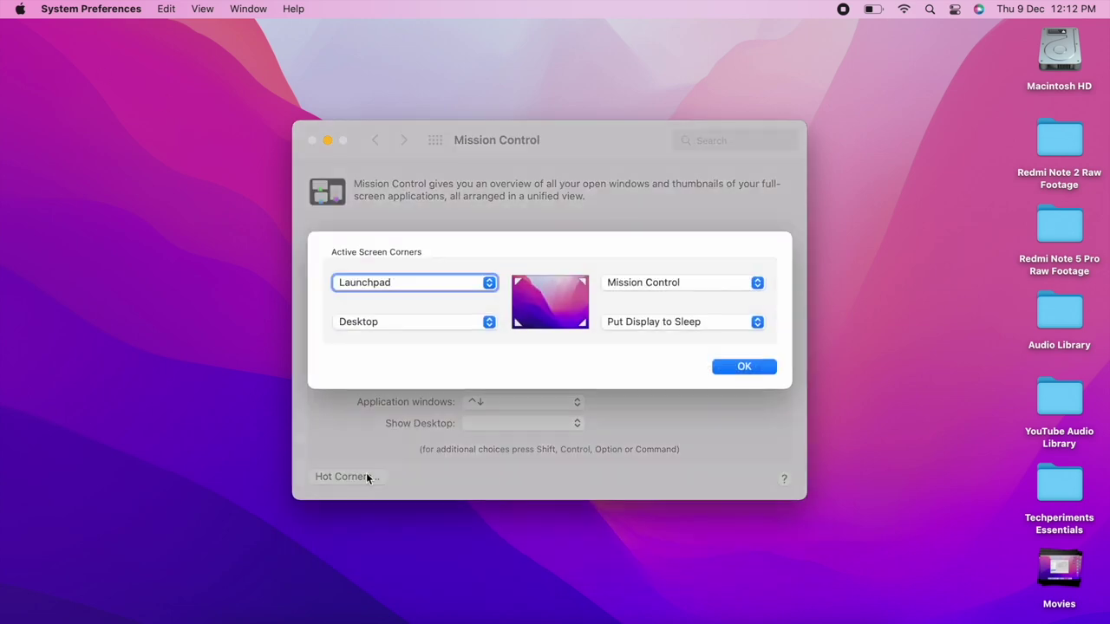
Step: Assign Launchpad to the upper-left screen corner and Mission Control to the upper-right screen corner
{"action": "left_click", "coordinate": [444, 283]}
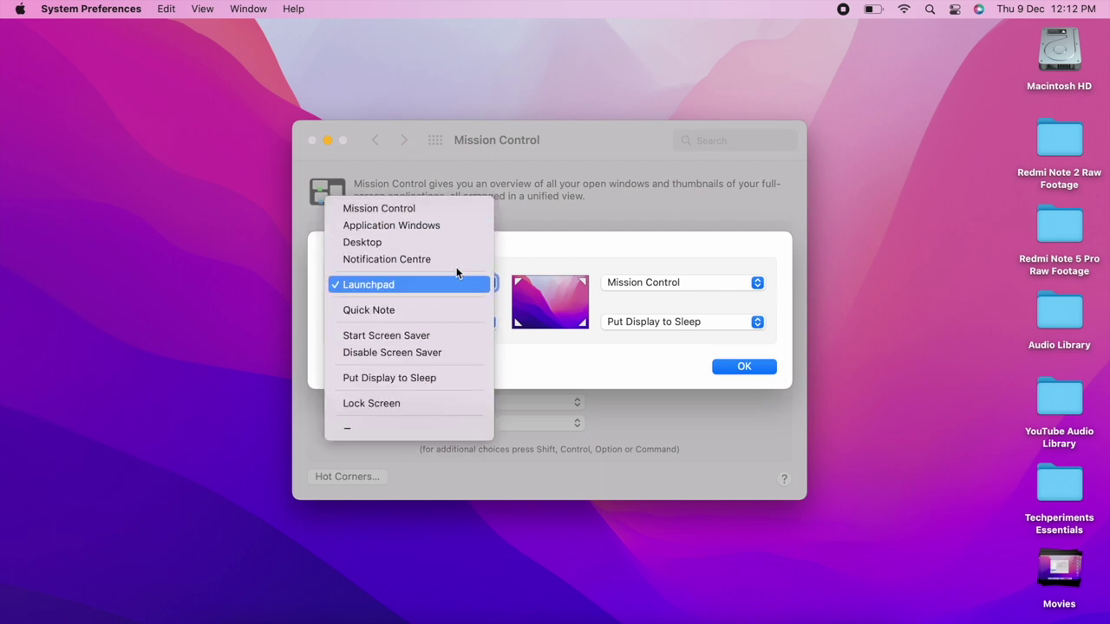
{"action": "left_click", "coordinate": [409, 287]}
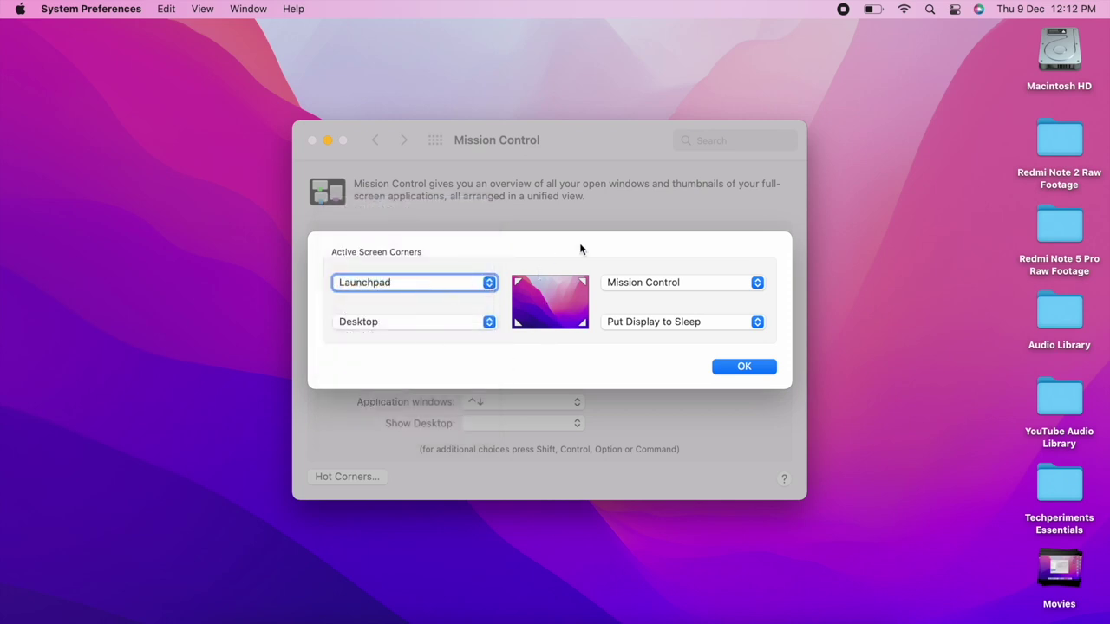
{"action": "left_click", "coordinate": [686, 282]}
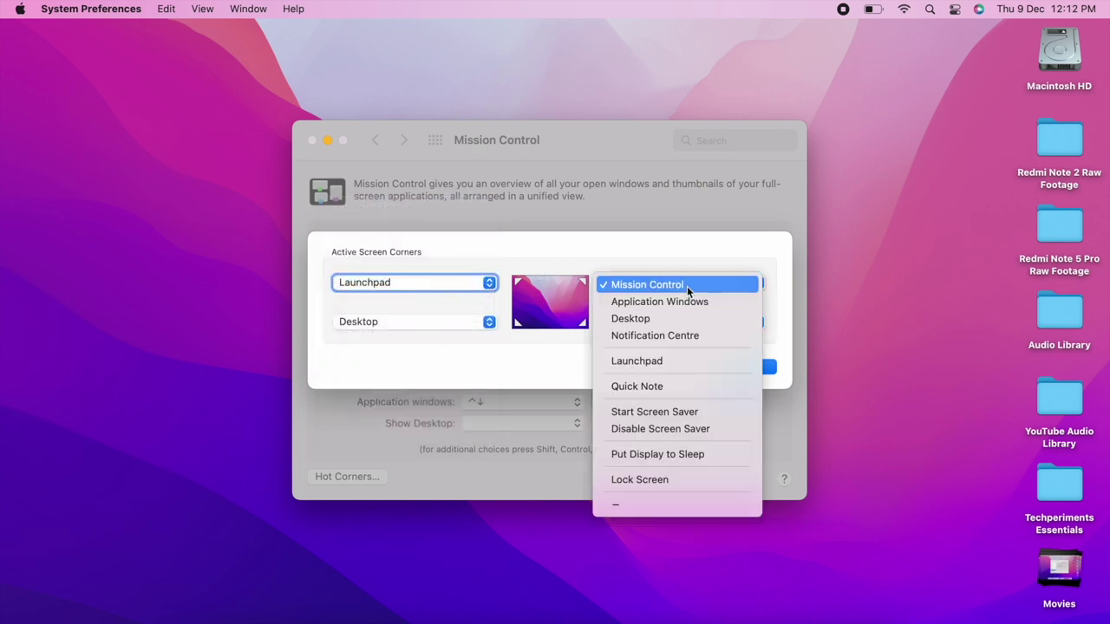
{"action": "left_click", "coordinate": [641, 254]}
Step: Assign Desktop to the lower-left corner and Put Display to Sleep to the lower-right corner, apply, and close the preferences
{"action": "left_click", "coordinate": [408, 321]}
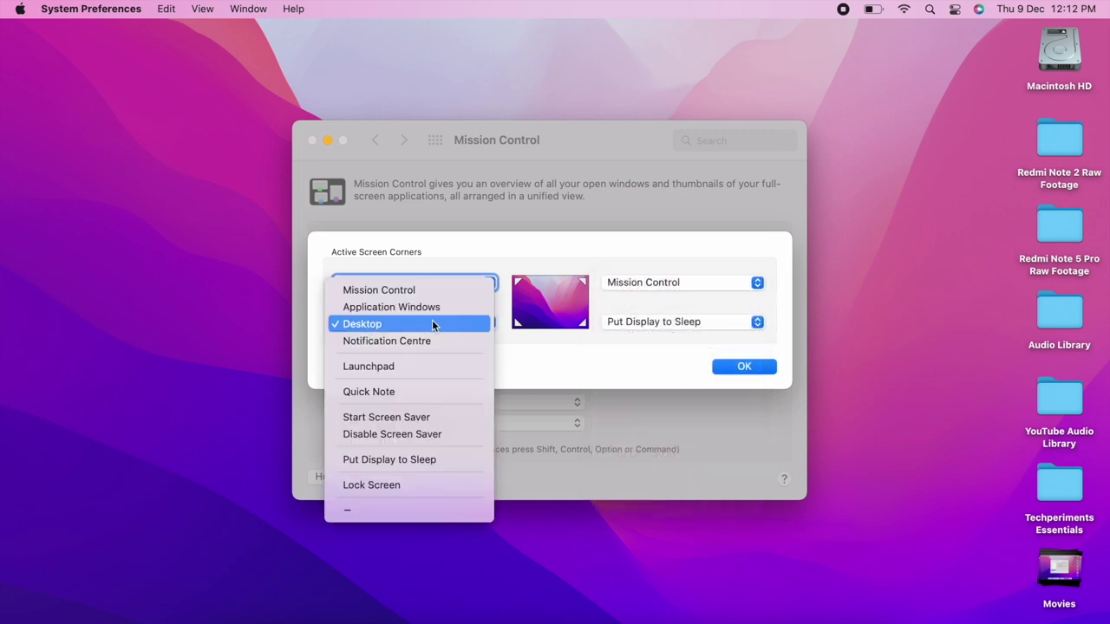
{"action": "left_click", "coordinate": [464, 327]}
{"action": "left_click", "coordinate": [676, 326]}
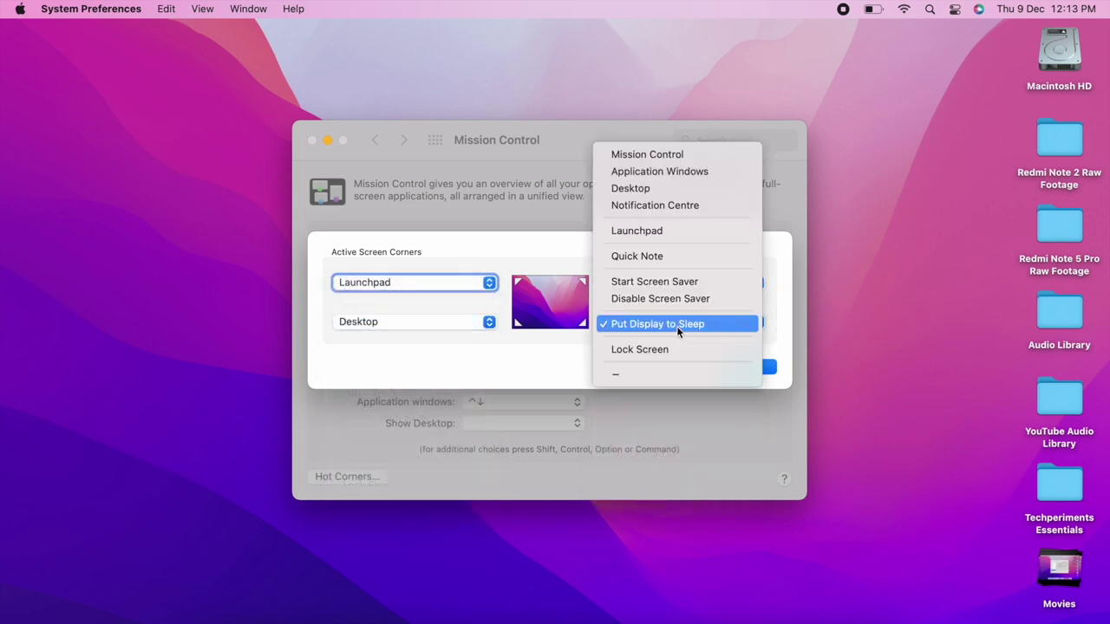
{"action": "left_click", "coordinate": [676, 326]}
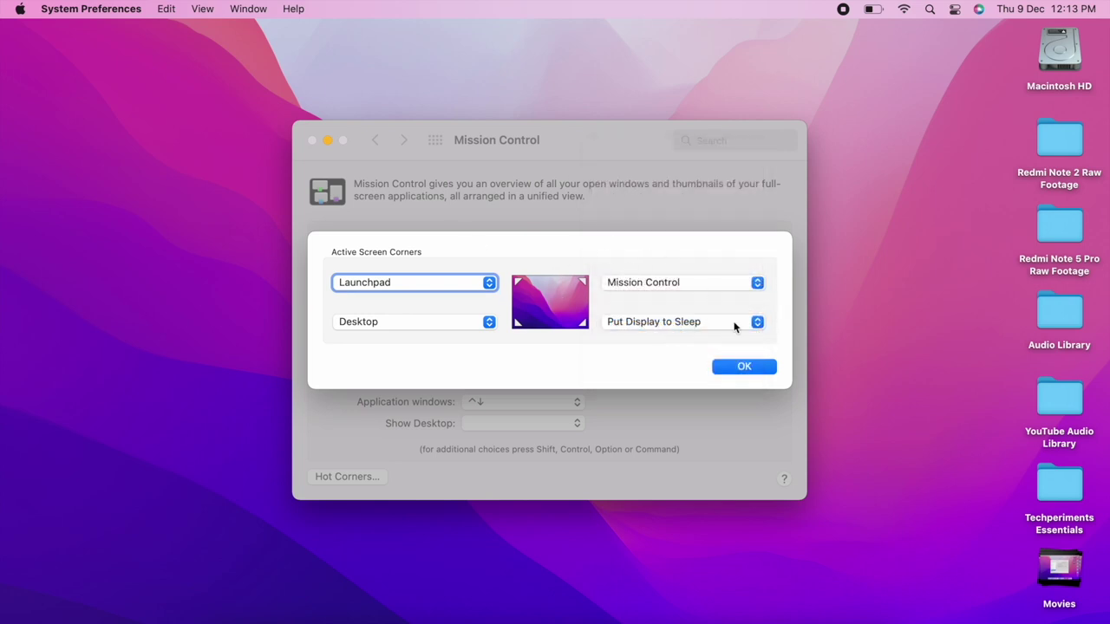
{"action": "left_click", "coordinate": [767, 368]}
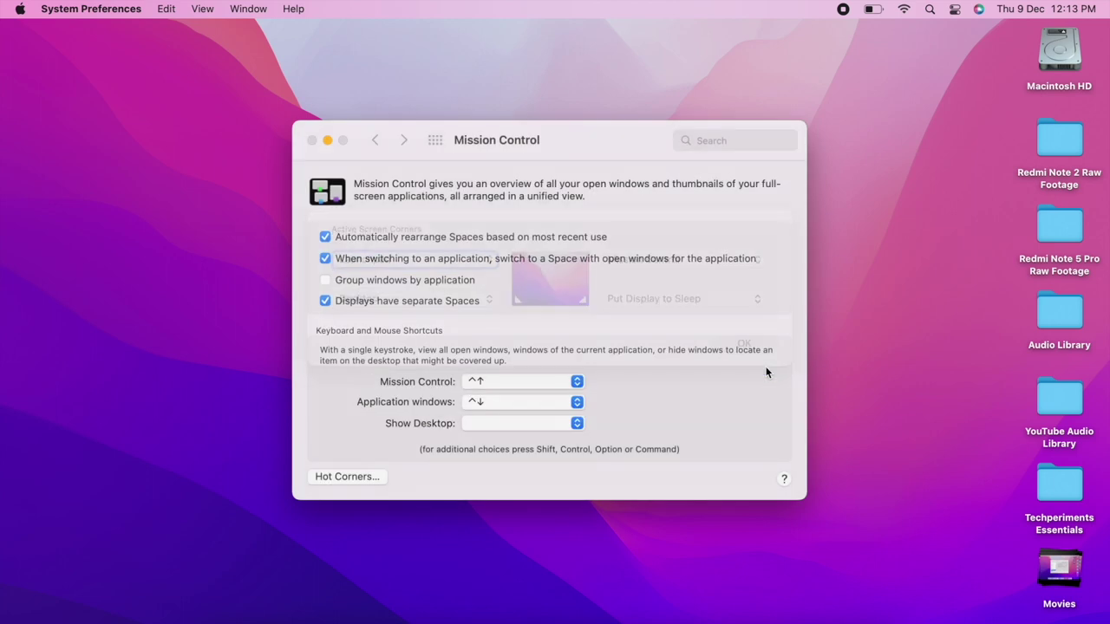
{"action": "left_click", "coordinate": [311, 141]}
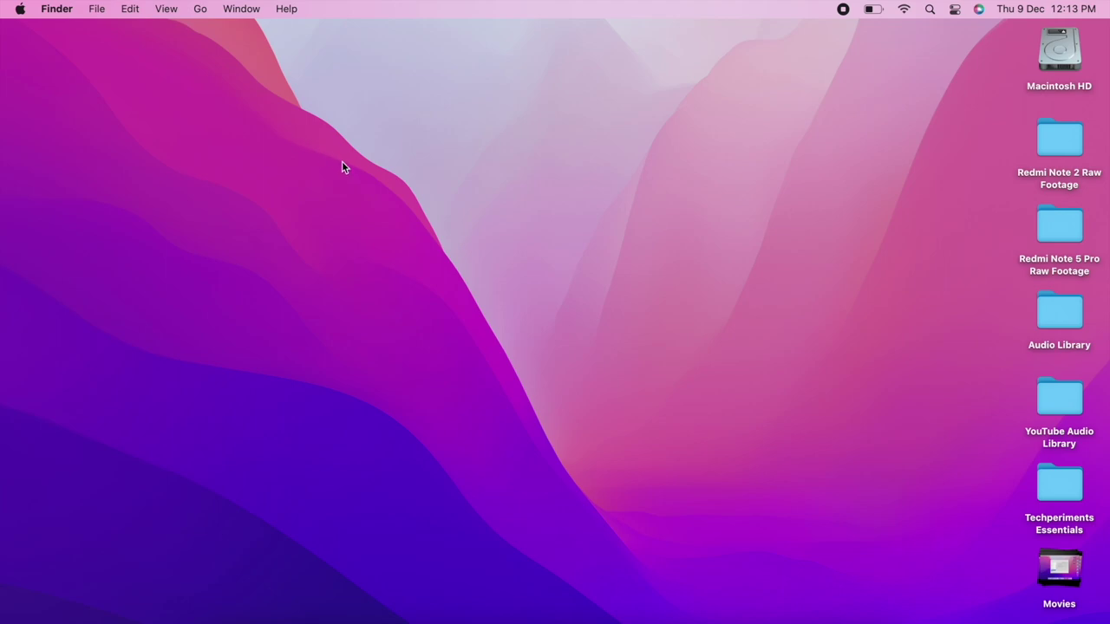
Step: Trigger Mission Control with its hot corner, add two desktops, and switch to Desktop 3
{"action": "mouse_move", "coordinate": [2, 4]}
{"action": "mouse_move", "coordinate": [1109, 0]}
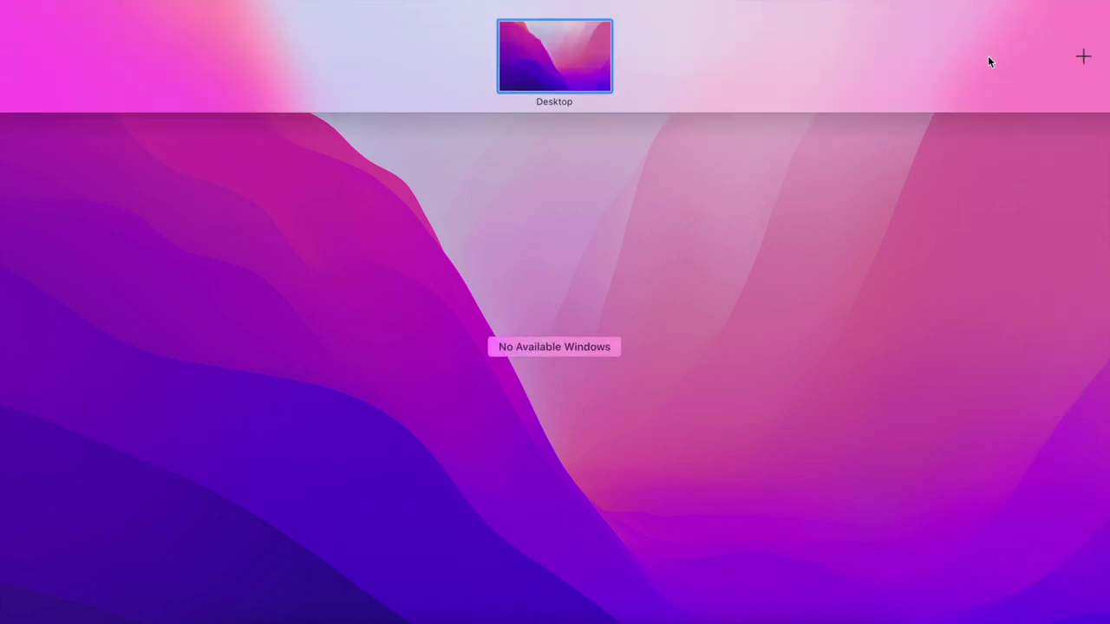
{"action": "left_click", "coordinate": [1081, 59]}
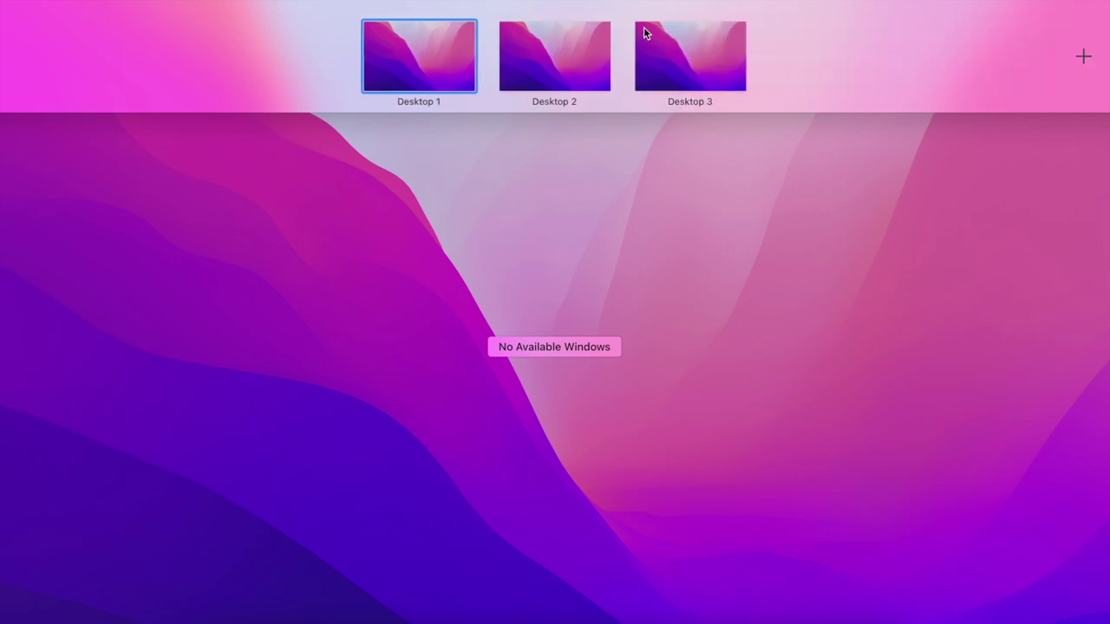
{"action": "left_click", "coordinate": [674, 49]}
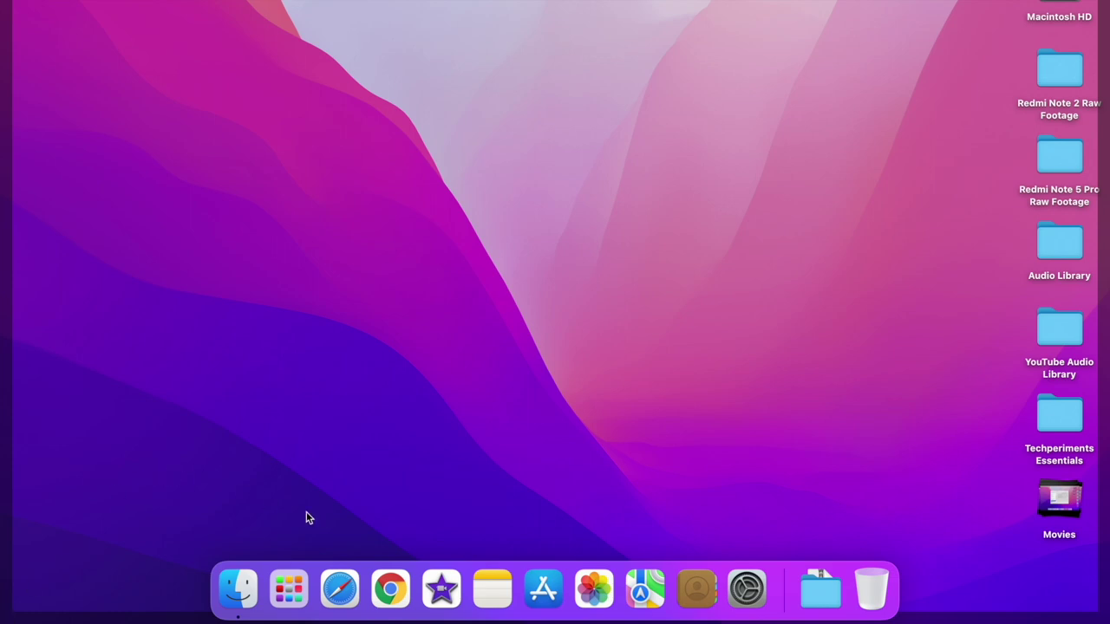
Step: Launch iMovie and Notes
{"action": "left_click", "coordinate": [442, 589]}
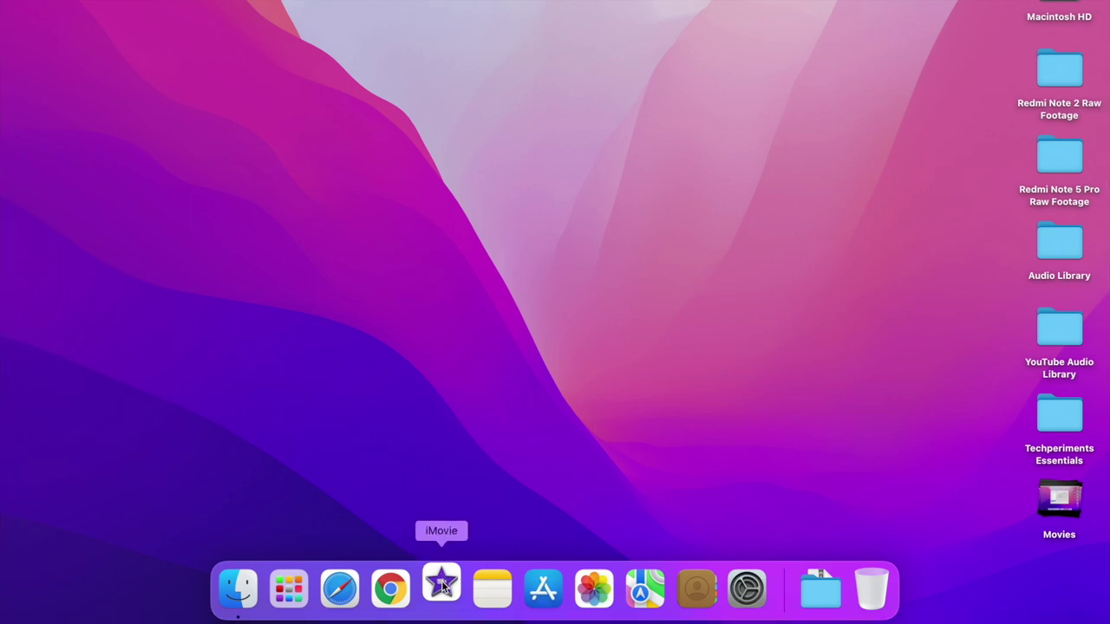
{"action": "left_click", "coordinate": [493, 588]}
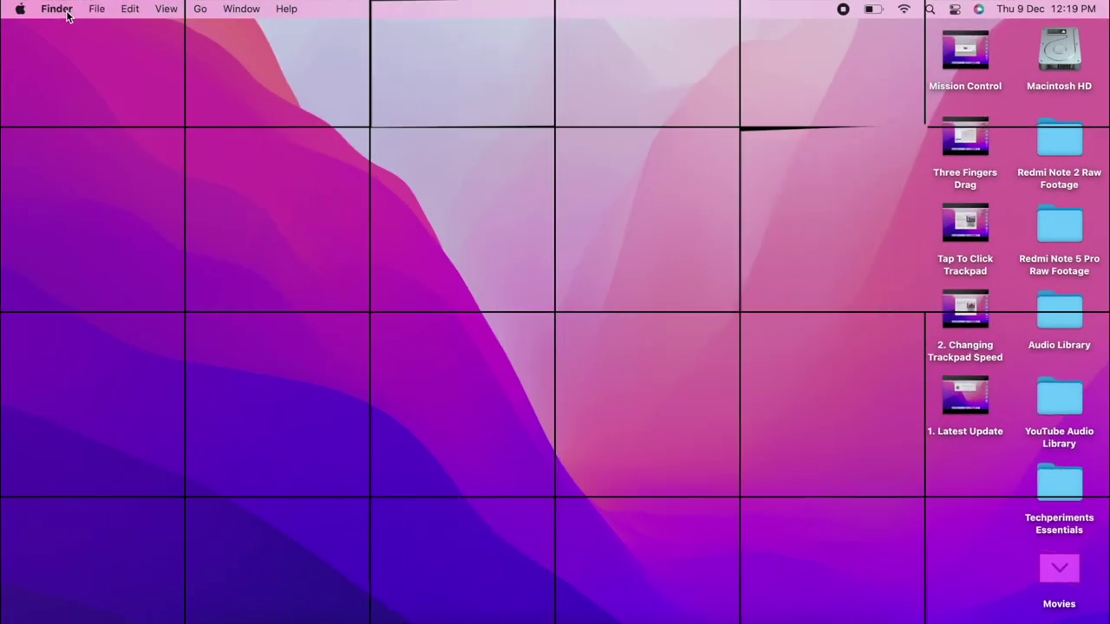
Step: Turn the desktop display of hard disks off and back on in the Finder preferences, close them, and open Macintosh HD
{"action": "left_click", "coordinate": [56, 9]}
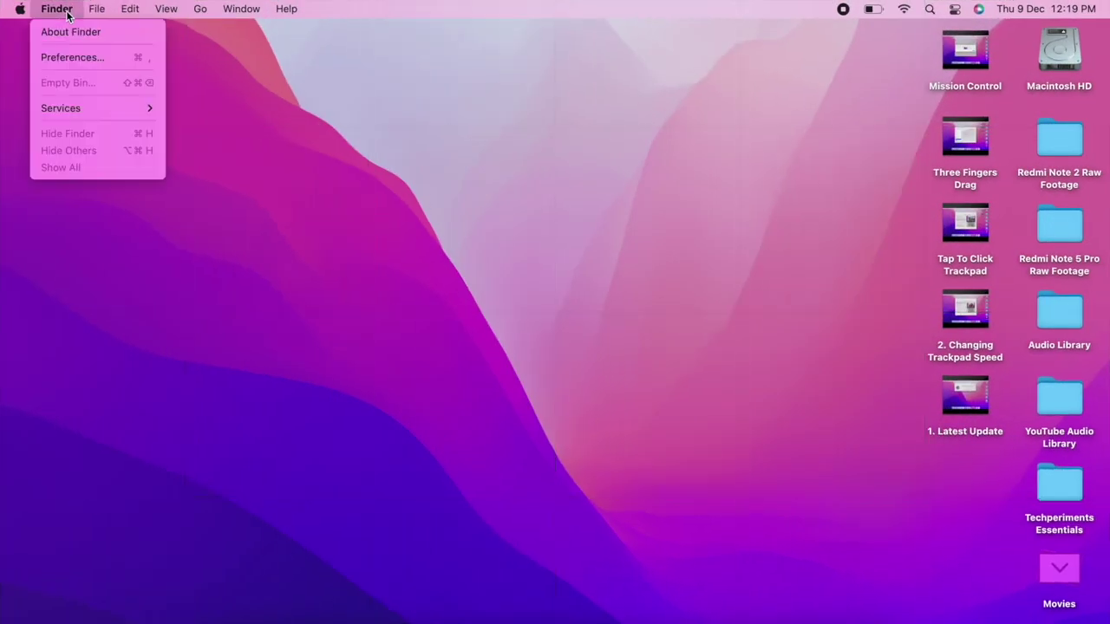
{"action": "left_click", "coordinate": [76, 52]}
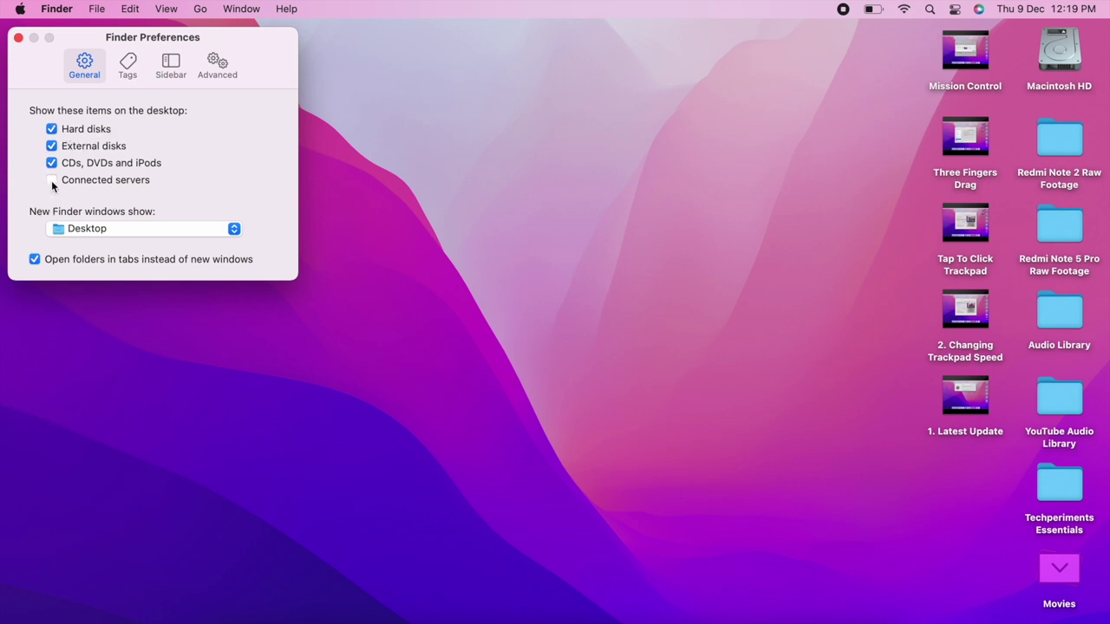
{"action": "left_click", "coordinate": [53, 130]}
{"action": "left_click", "coordinate": [52, 130]}
{"action": "left_click", "coordinate": [52, 130]}
{"action": "left_click", "coordinate": [19, 38]}
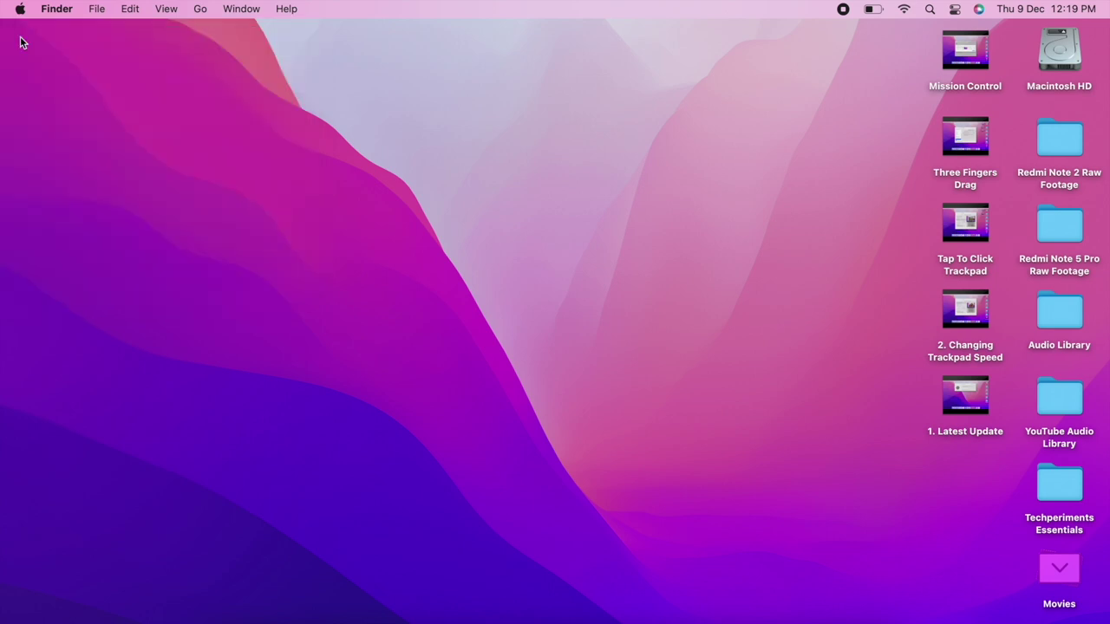
{"action": "double_click", "coordinate": [1069, 59]}
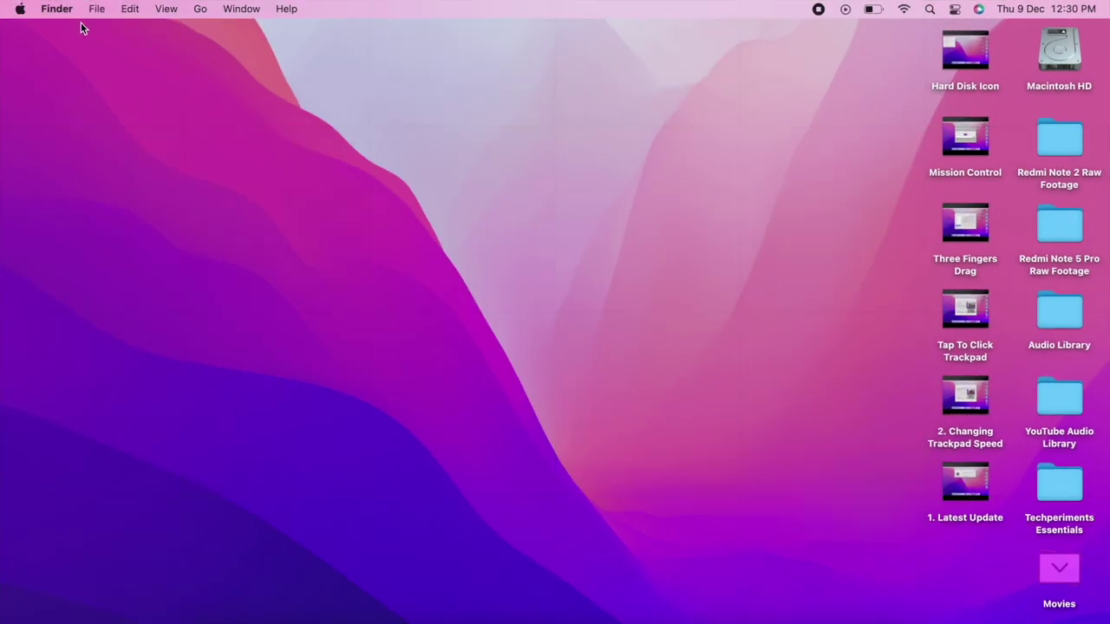
Step: Open a Finder window on the Desktop folder, hide its status bar, and show it again
{"action": "left_click", "coordinate": [213, 616]}
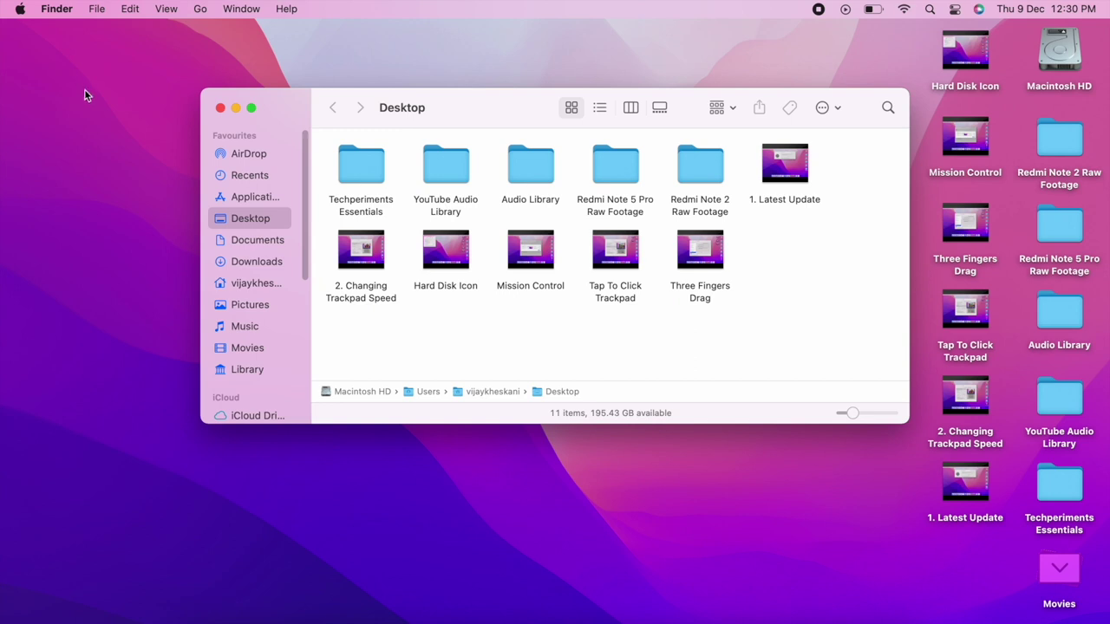
{"action": "left_click", "coordinate": [173, 14]}
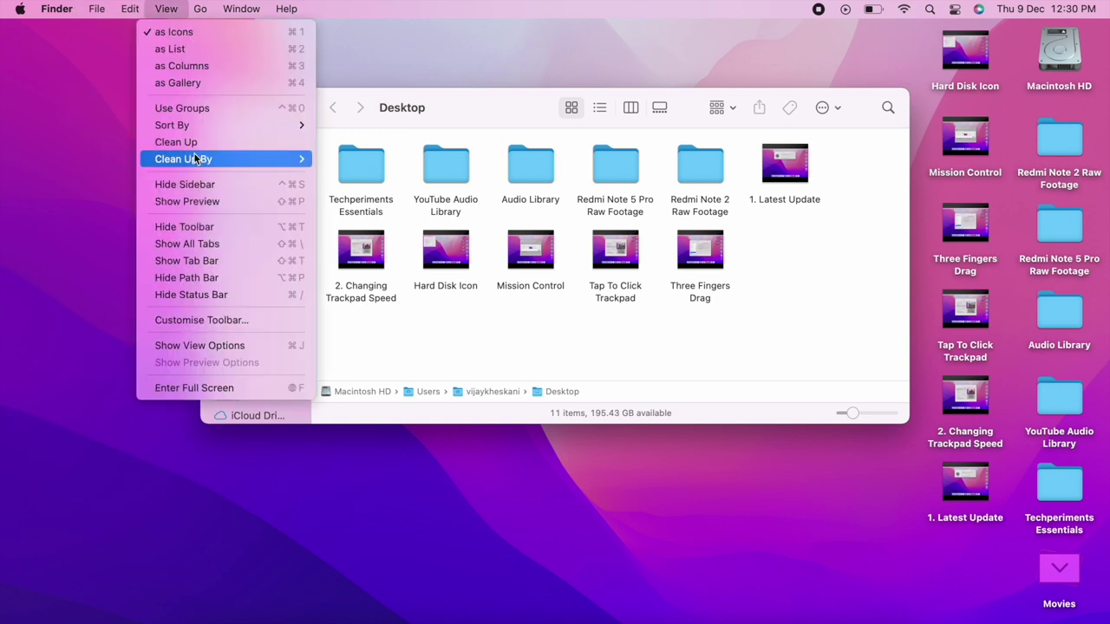
{"action": "left_click", "coordinate": [202, 296]}
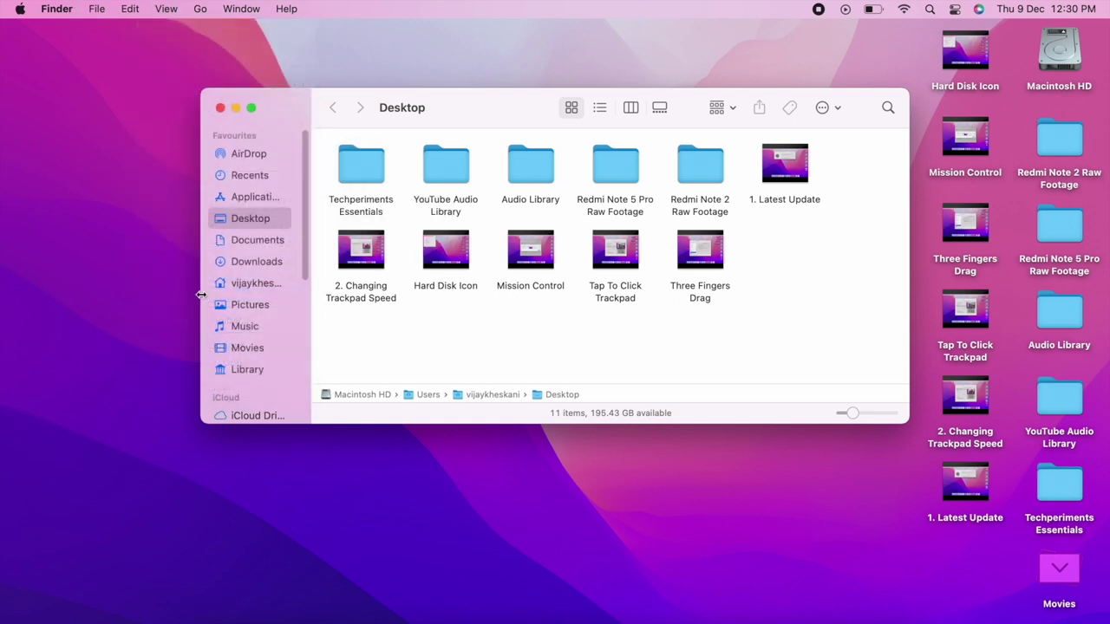
{"action": "left_click", "coordinate": [168, 11]}
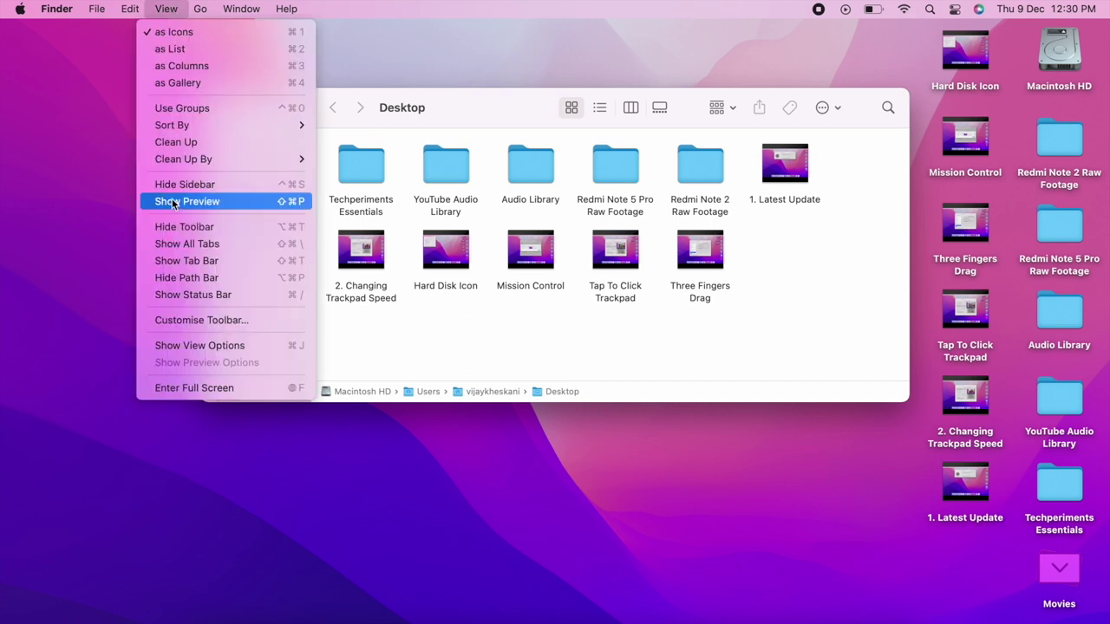
{"action": "left_click", "coordinate": [167, 296]}
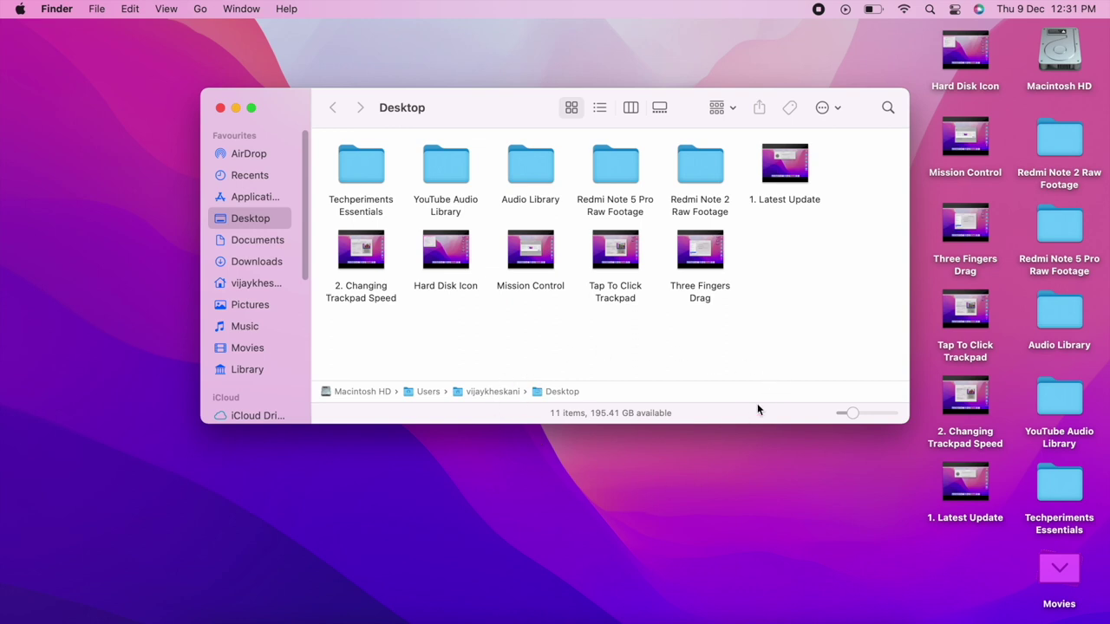
Step: Hide the Finder window's status bar a second time and bring it back
{"action": "mouse_move", "coordinate": [379, 257]}
{"action": "left_click", "coordinate": [167, 10]}
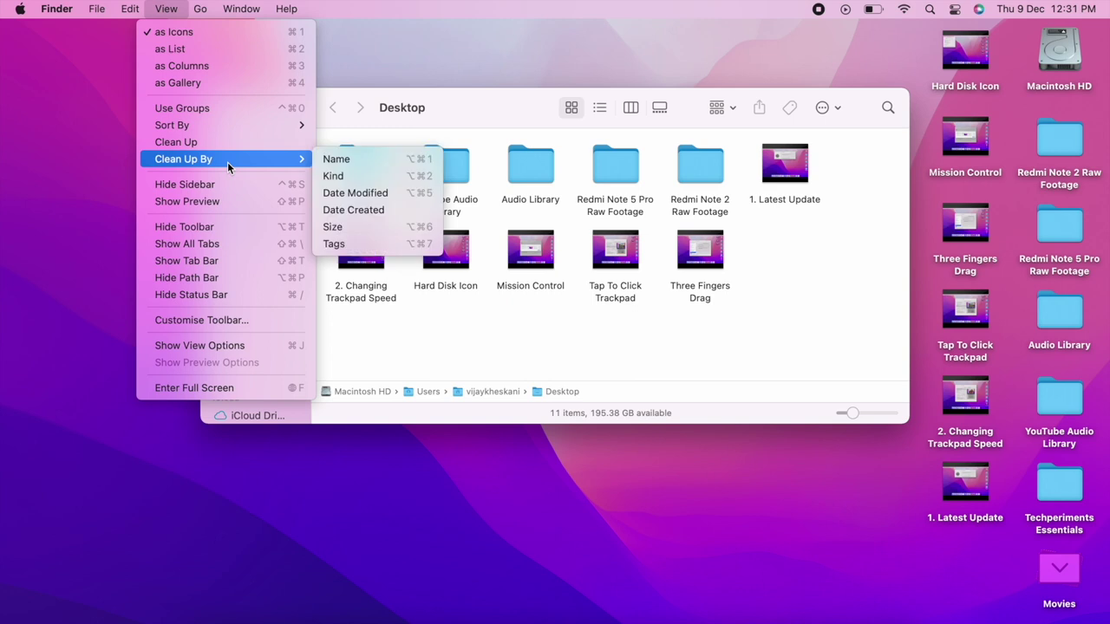
{"action": "left_click", "coordinate": [225, 296]}
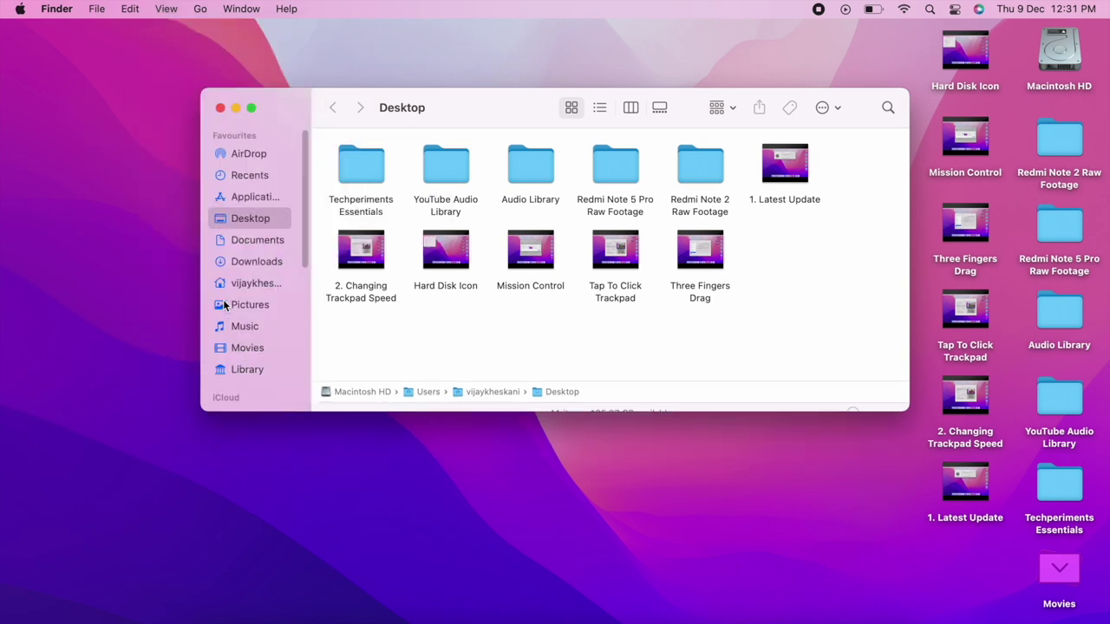
{"action": "left_click", "coordinate": [165, 10]}
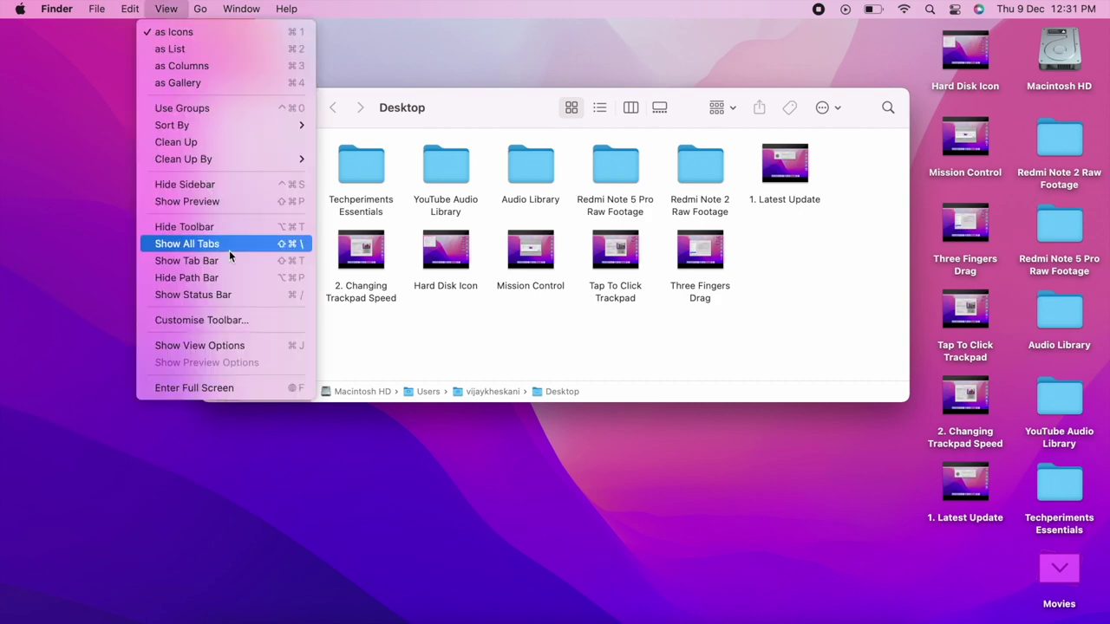
{"action": "left_click", "coordinate": [223, 295]}
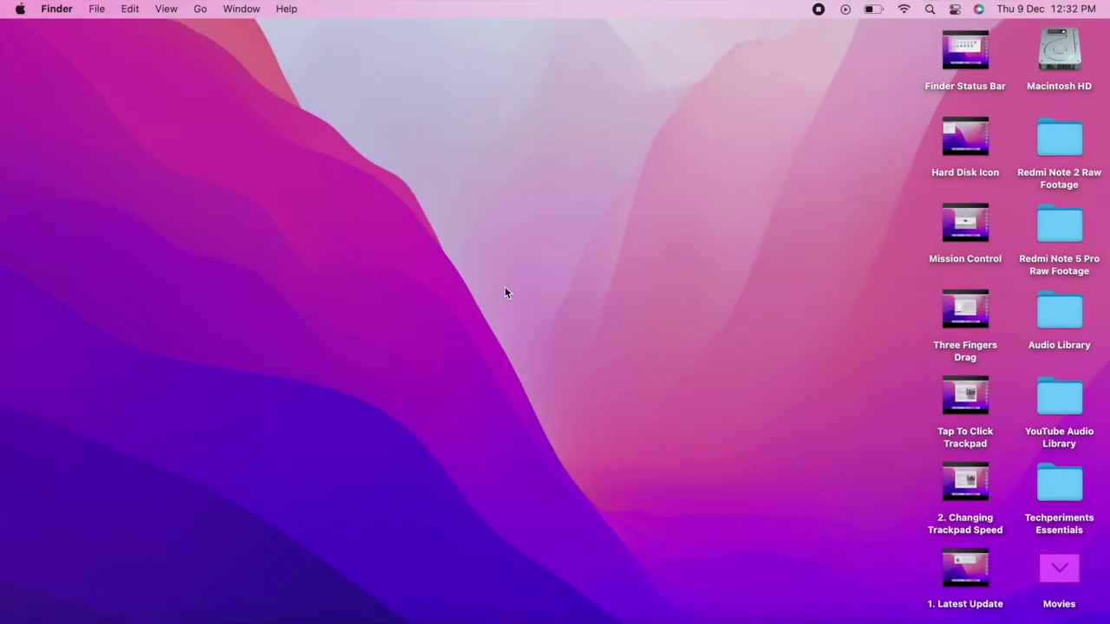
Step: Switch the desktop's Use Stacks option off and back on twice
{"action": "right_click", "coordinate": [506, 293]}
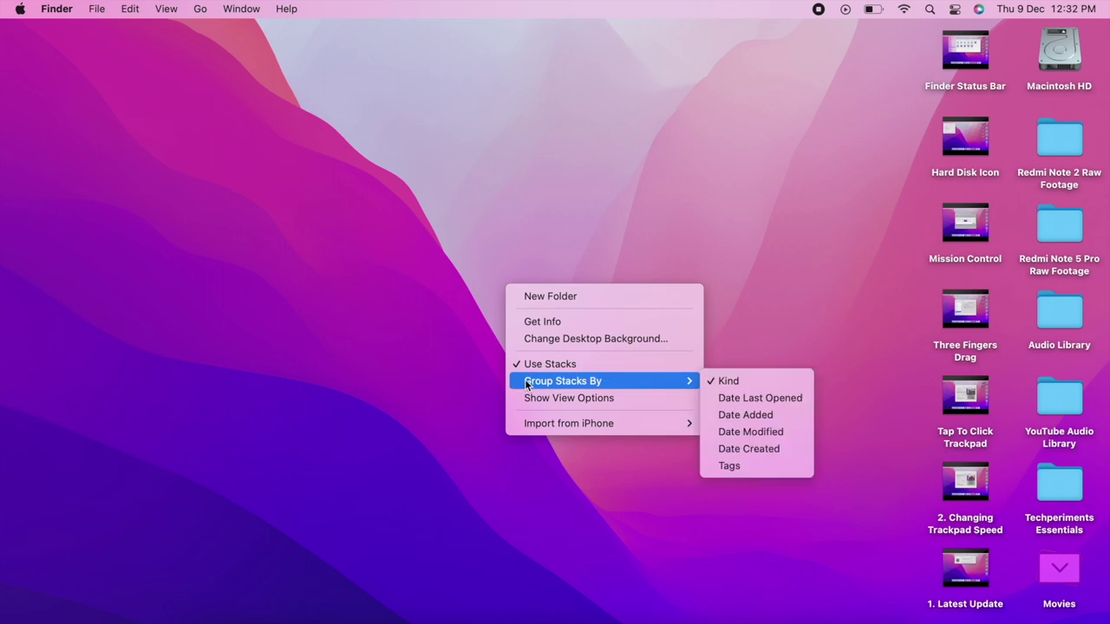
{"action": "left_click", "coordinate": [551, 368]}
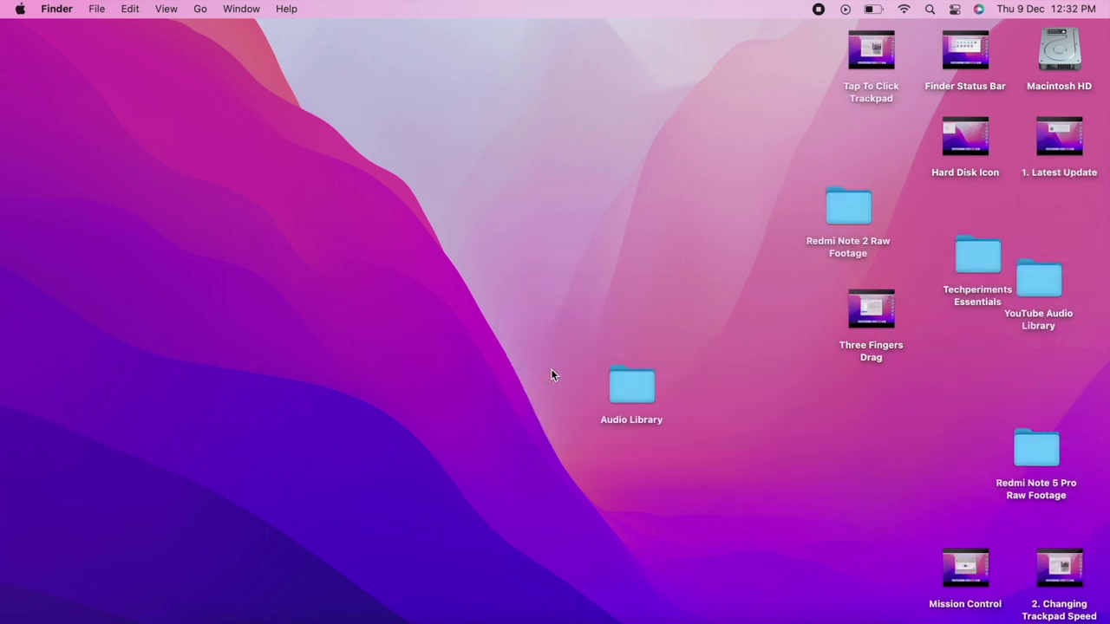
{"action": "right_click", "coordinate": [391, 266]}
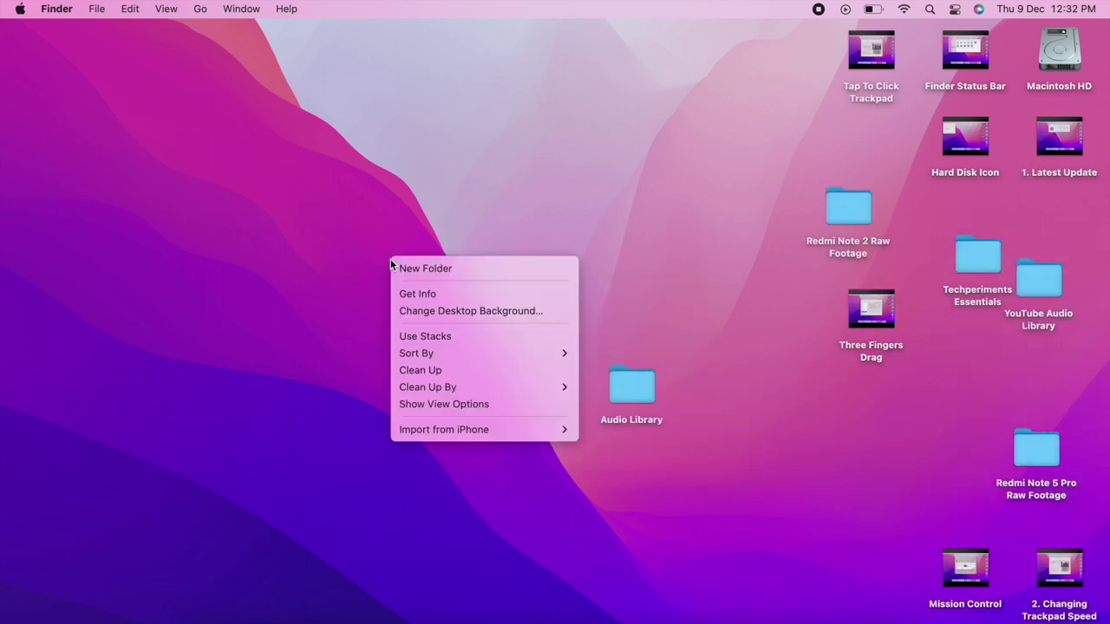
{"action": "left_click", "coordinate": [460, 334]}
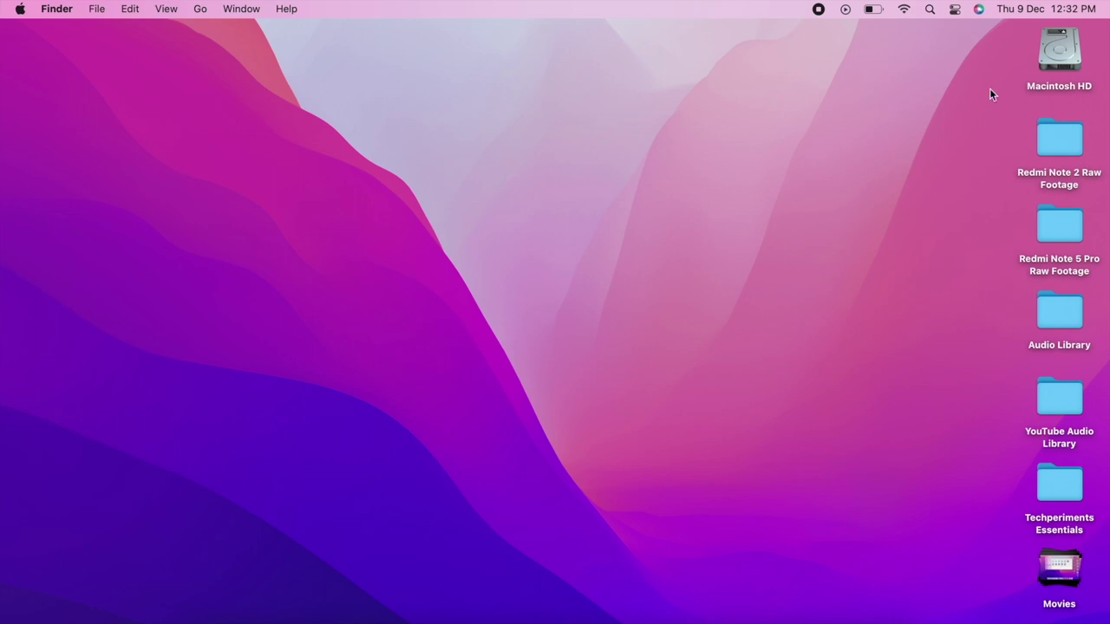
{"action": "right_click", "coordinate": [499, 243]}
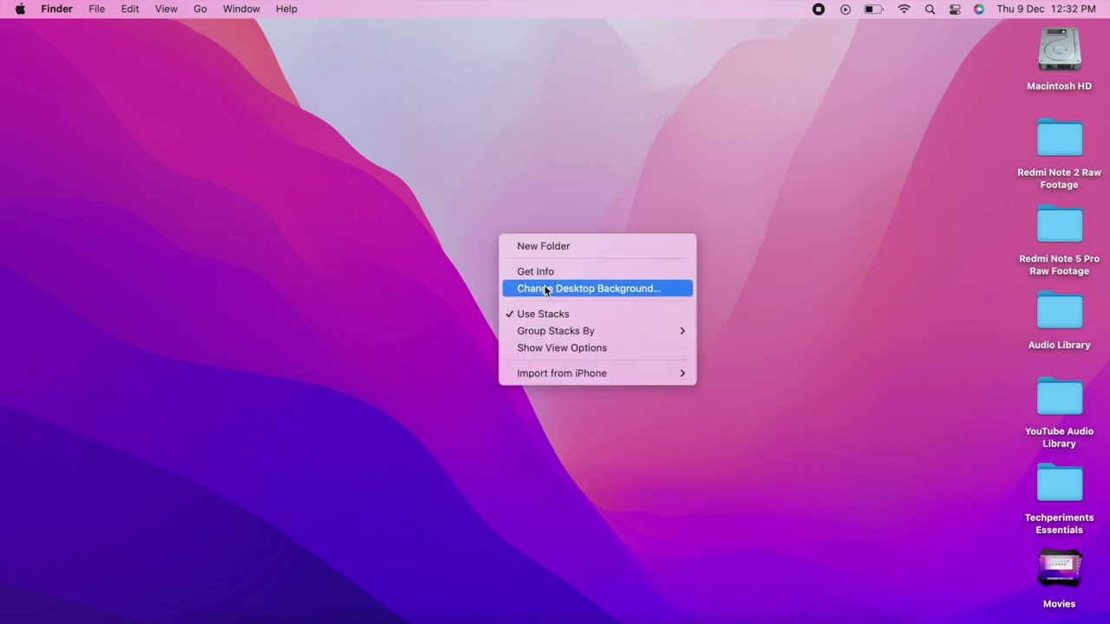
{"action": "left_click", "coordinate": [551, 316]}
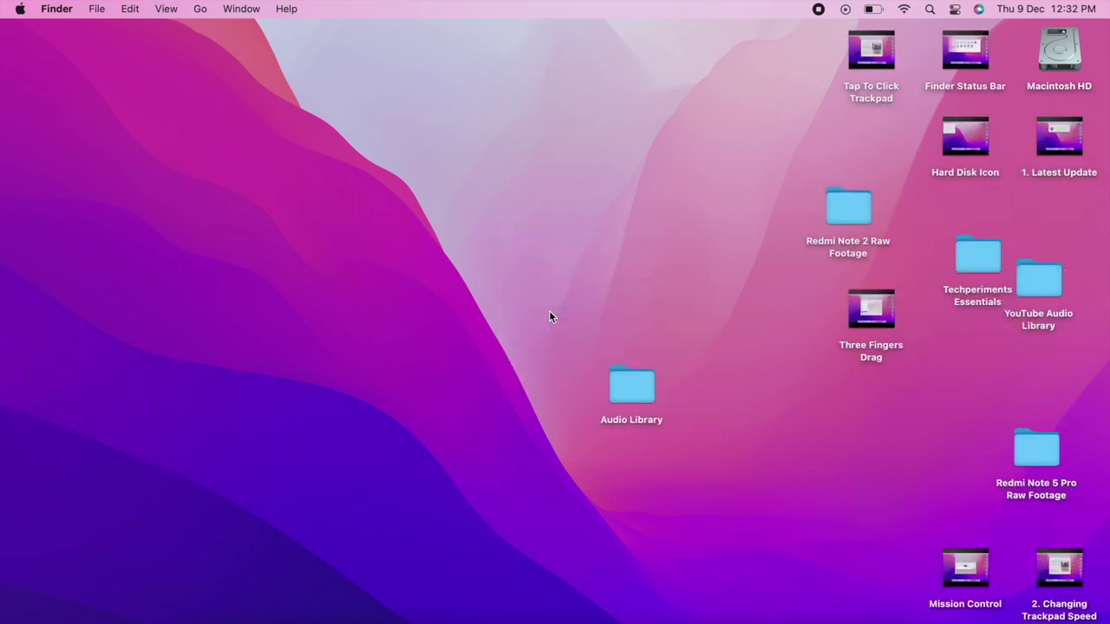
{"action": "right_click", "coordinate": [498, 257]}
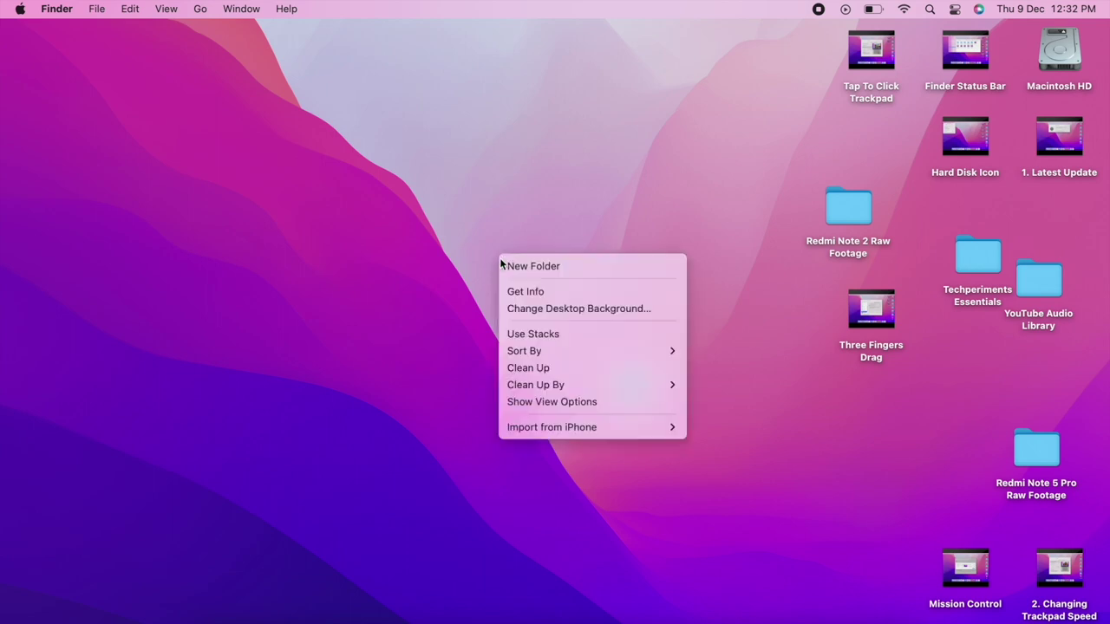
{"action": "left_click", "coordinate": [584, 338]}
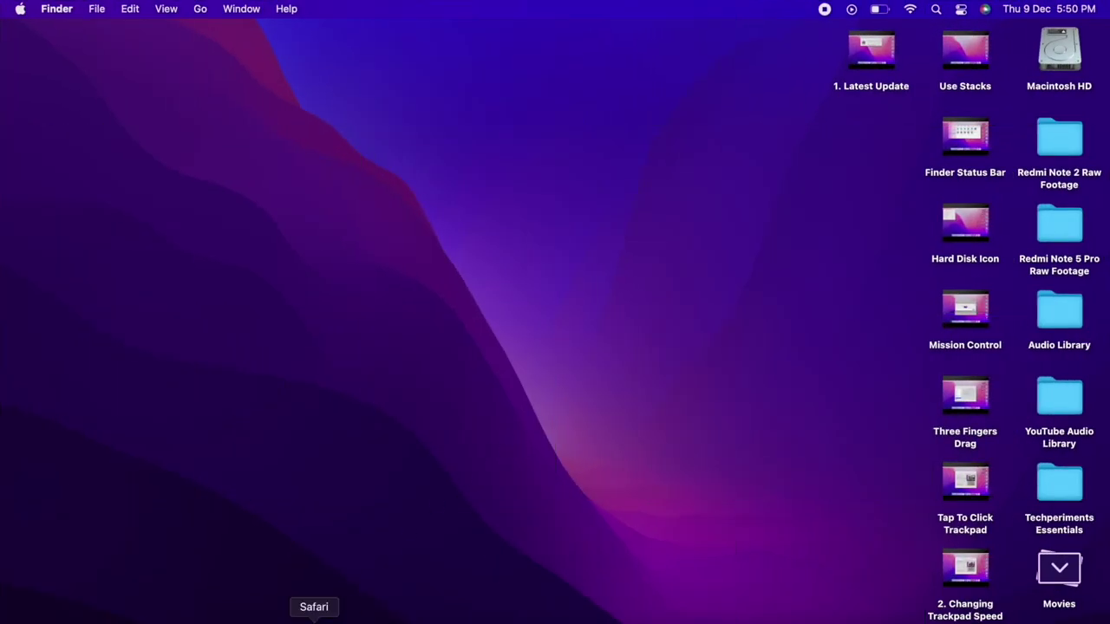
Step: Switch to Safari, search for gsmarena, and open the GSMArena website to look through its home page
{"action": "left_click", "coordinate": [314, 611]}
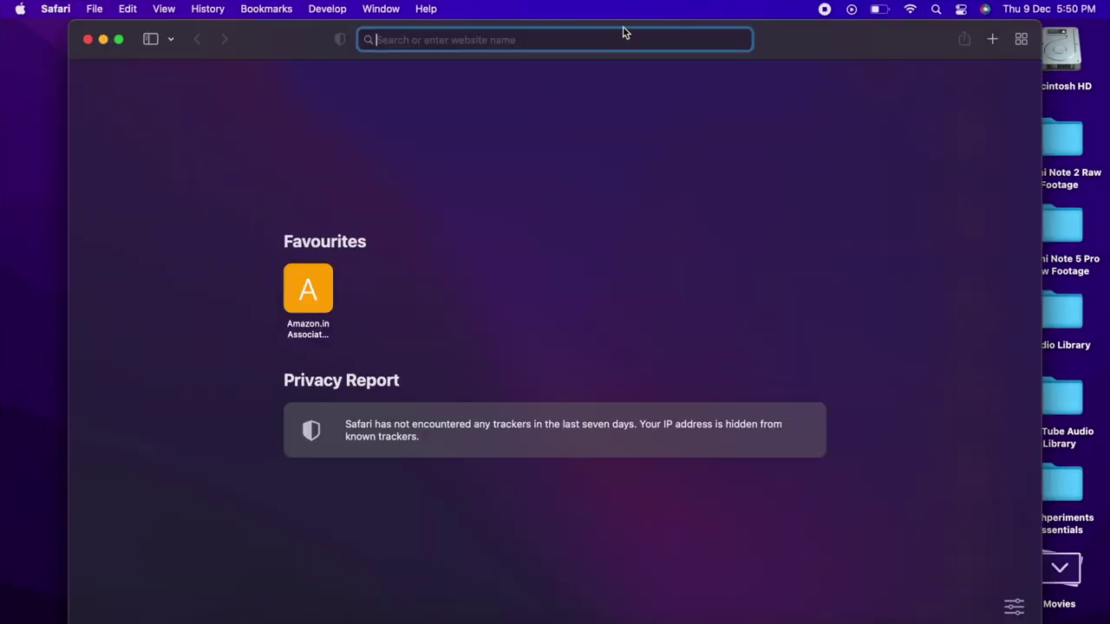
{"action": "type", "text": "gsmarena"}
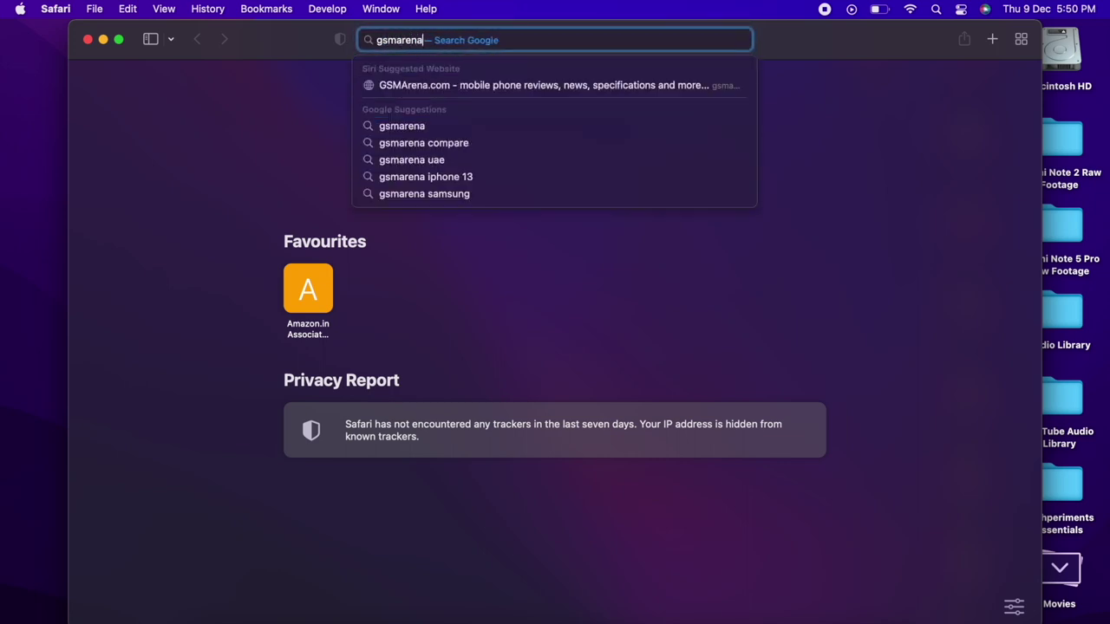
{"action": "key", "text": "Return"}
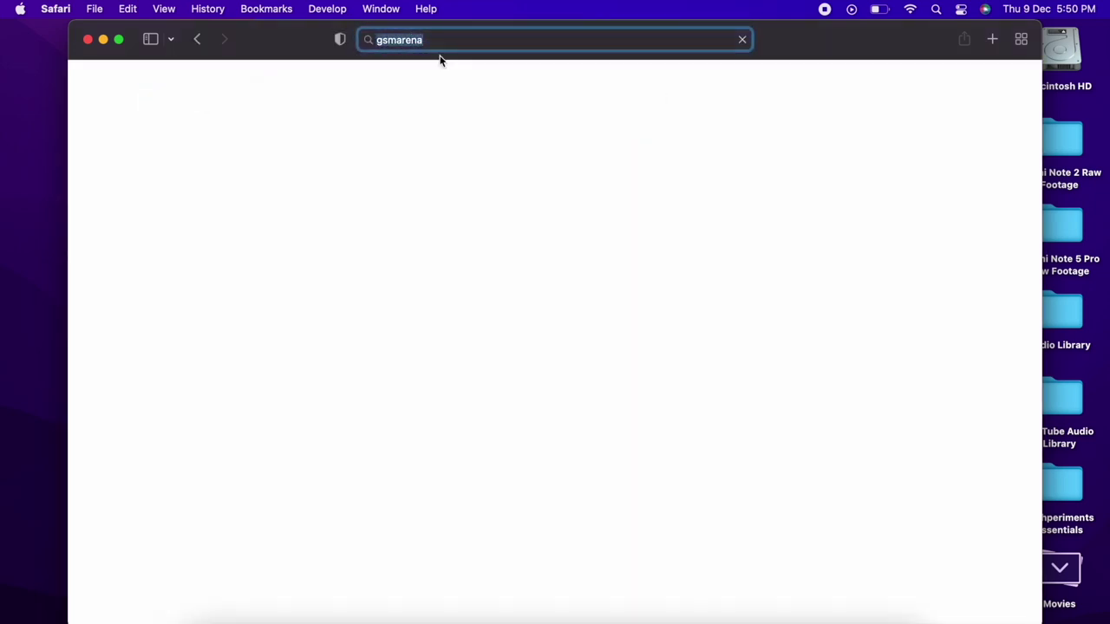
{"action": "left_click", "coordinate": [259, 230]}
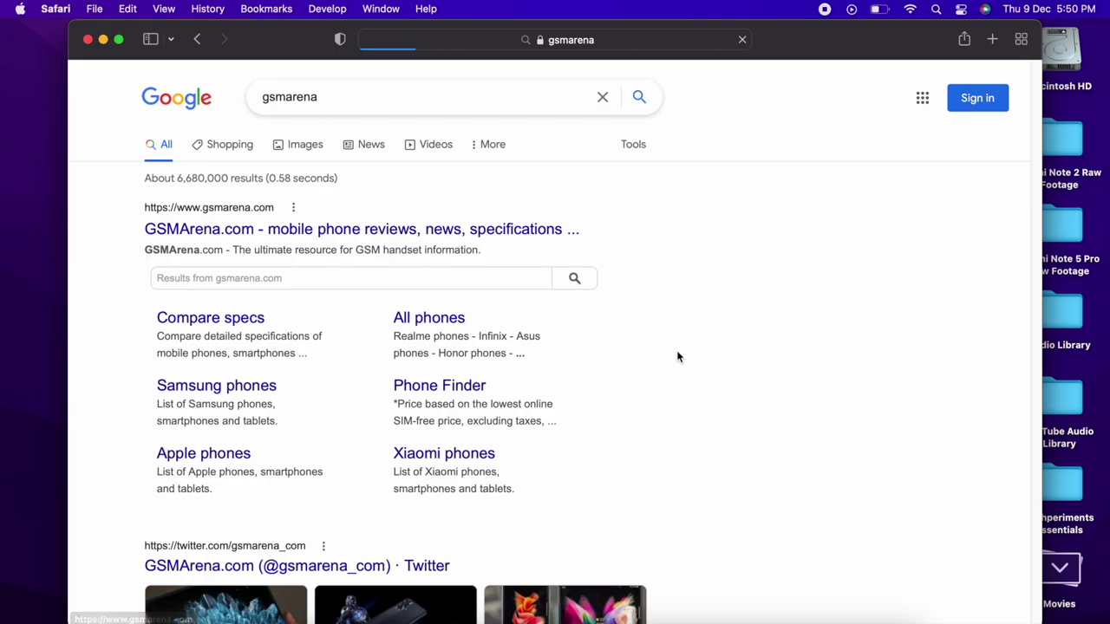
{"action": "scroll", "coordinate": [678, 357], "scroll_direction": "down", "scroll_amount": 10}
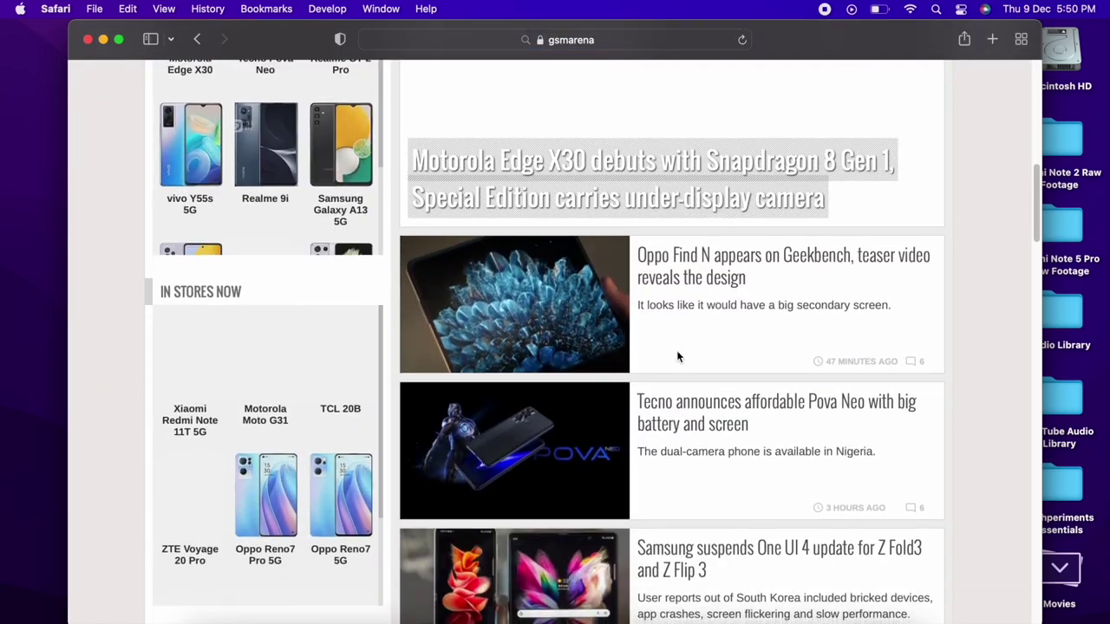
{"action": "scroll", "coordinate": [679, 357], "scroll_direction": "up", "scroll_amount": 5}
{"action": "scroll", "coordinate": [679, 357], "scroll_direction": "down", "scroll_amount": 10}
{"action": "scroll", "coordinate": [676, 354], "scroll_direction": "up", "scroll_amount": 15}
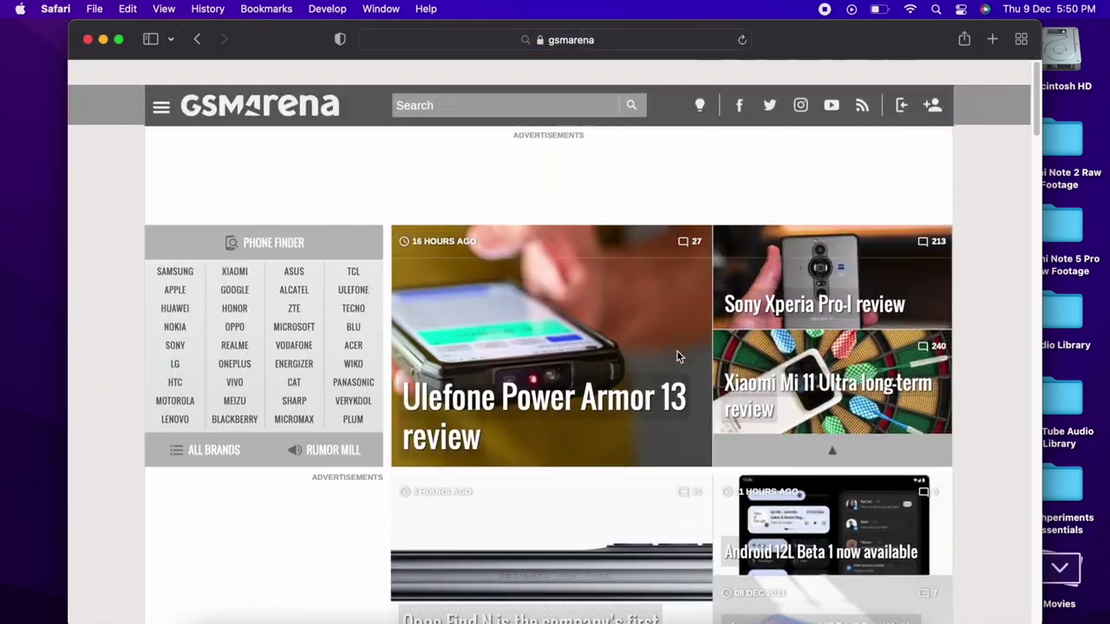
Step: Hide Safari's status bar while viewing the GSMArena home page
{"action": "key", "text": "F4"}
{"action": "left_click", "coordinate": [211, 134]}
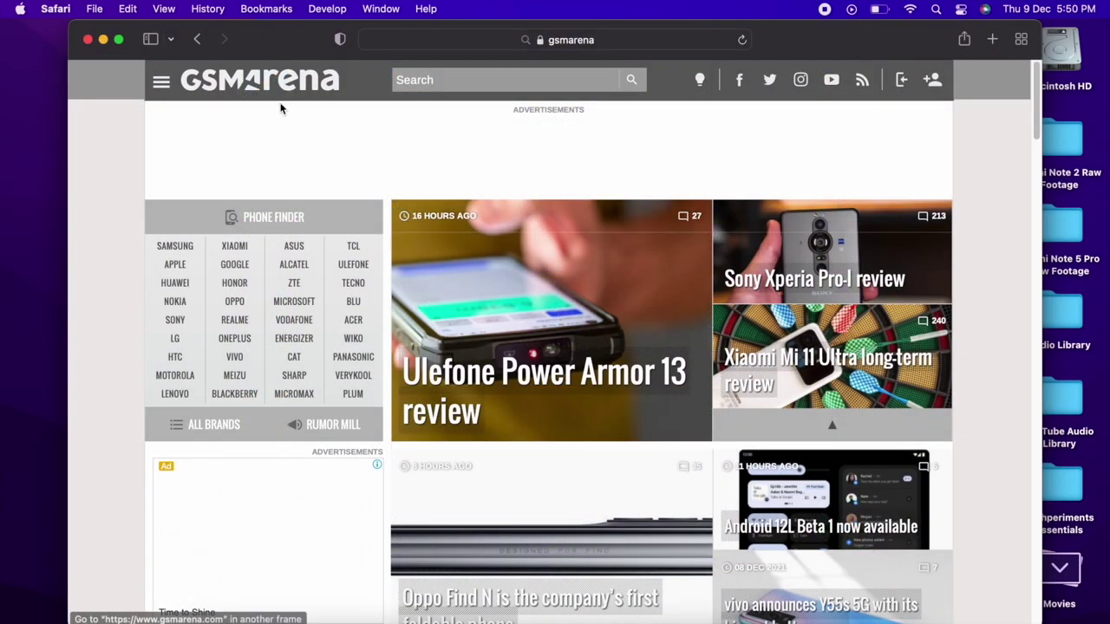
{"action": "left_click", "coordinate": [168, 10]}
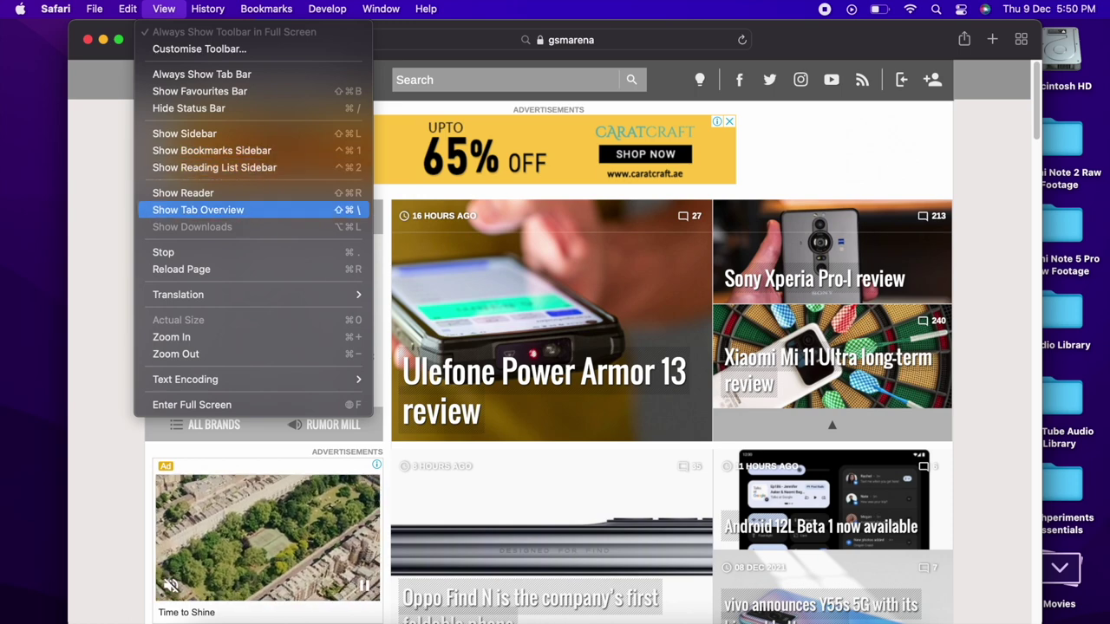
{"action": "left_click", "coordinate": [274, 108]}
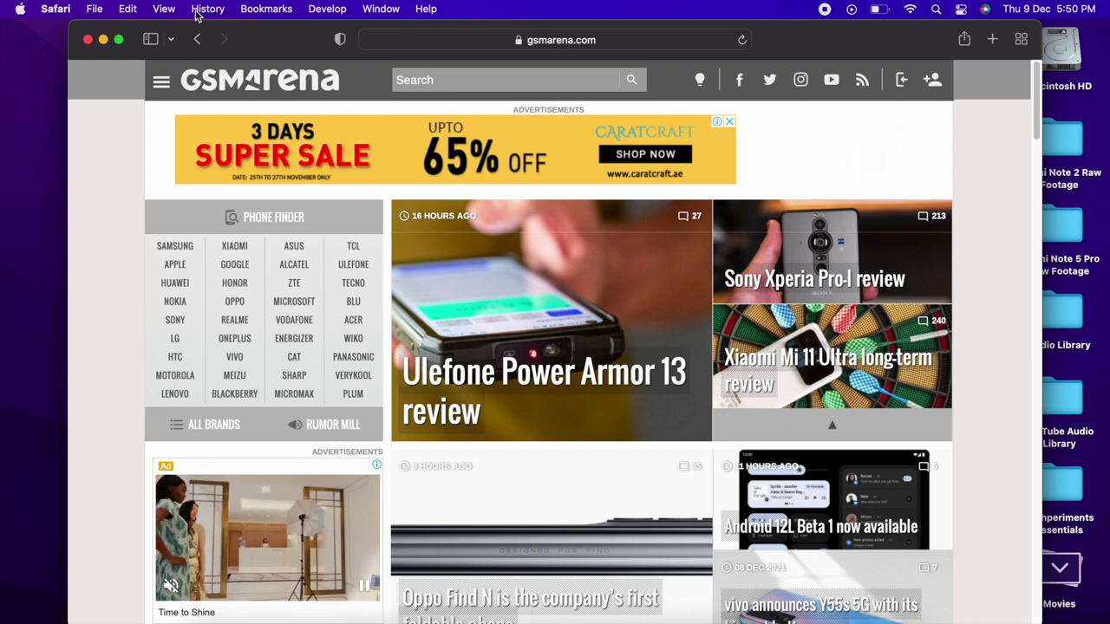
Step: Show Safari's status bar and preview the link address of the Apple iPhone 14 Pro news article
{"action": "left_click", "coordinate": [161, 11]}
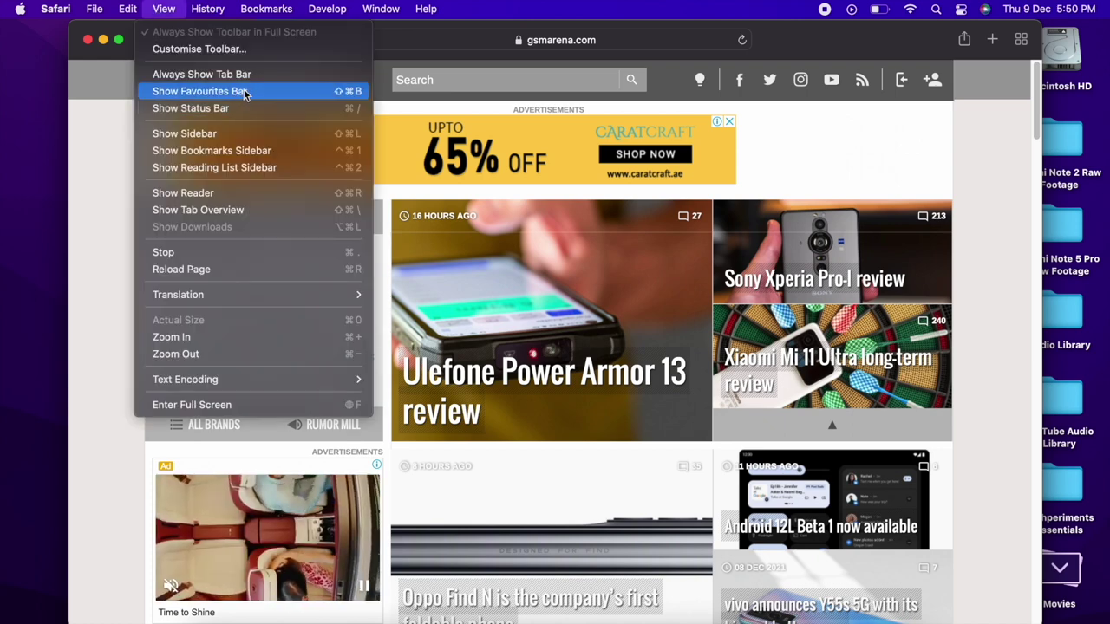
{"action": "left_click", "coordinate": [225, 108]}
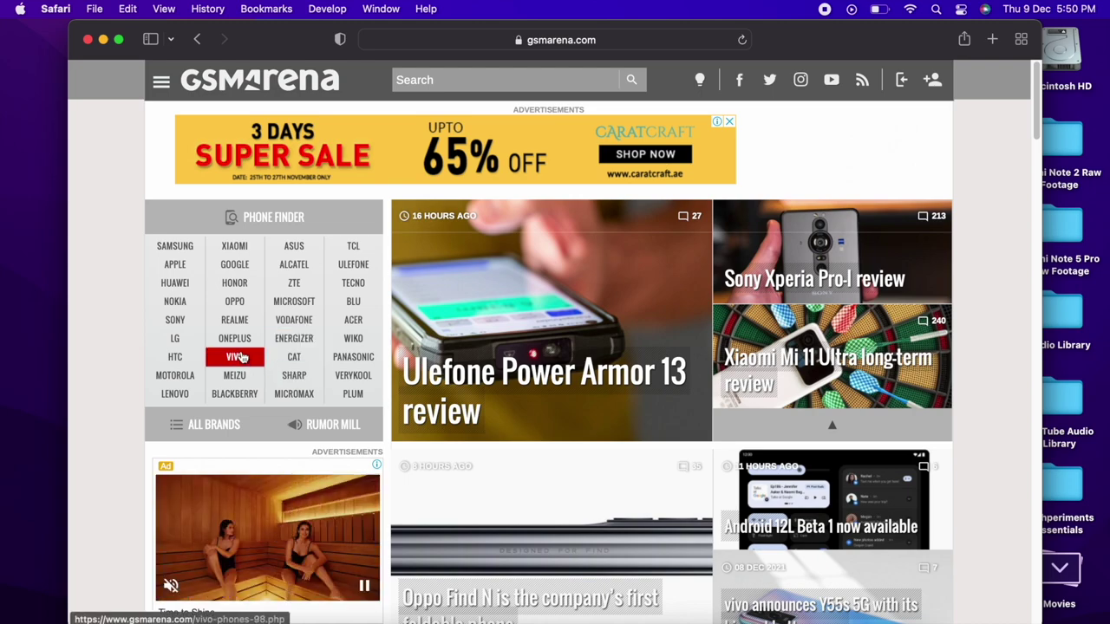
{"action": "scroll", "coordinate": [577, 476], "scroll_direction": "down", "scroll_amount": 10}
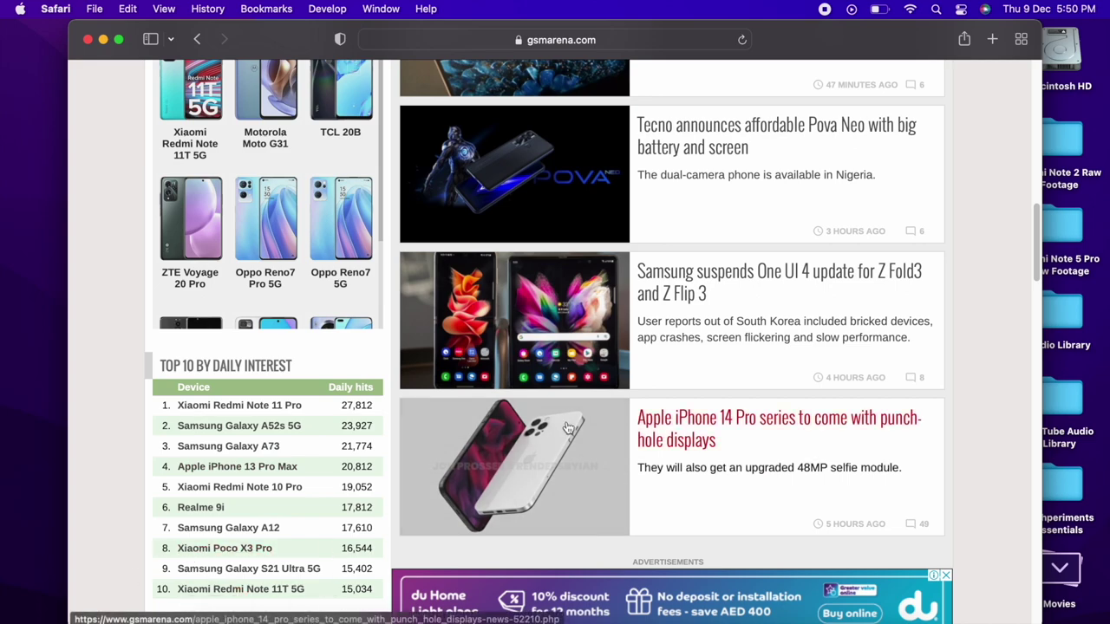
Step: Hide Safari's status bar, look through the GSMArena home page without it, and show the status bar again
{"action": "scroll", "coordinate": [520, 468], "scroll_direction": "up", "scroll_amount": 15}
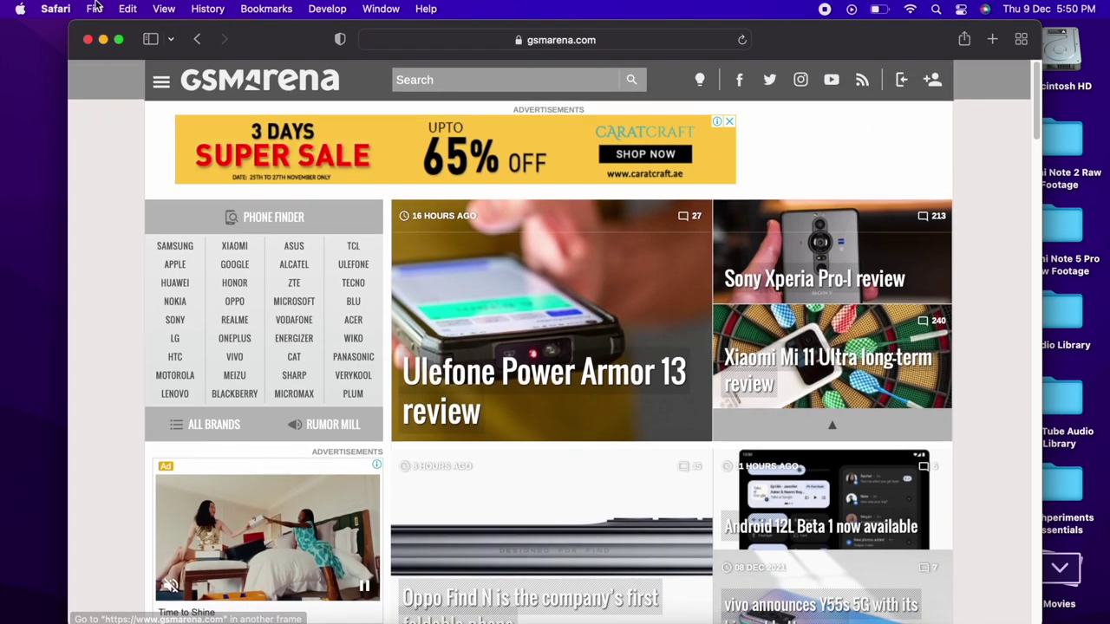
{"action": "left_click", "coordinate": [161, 9]}
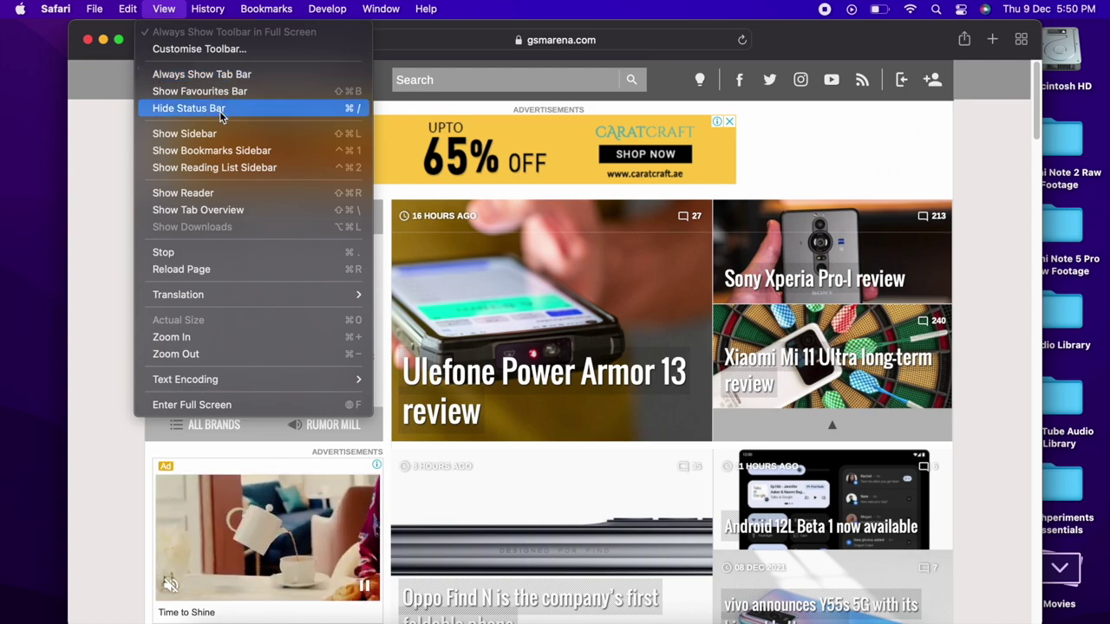
{"action": "left_click", "coordinate": [188, 108]}
{"action": "scroll", "coordinate": [751, 457], "scroll_direction": "down", "scroll_amount": 2}
{"action": "scroll", "coordinate": [751, 457], "scroll_direction": "down", "scroll_amount": 10}
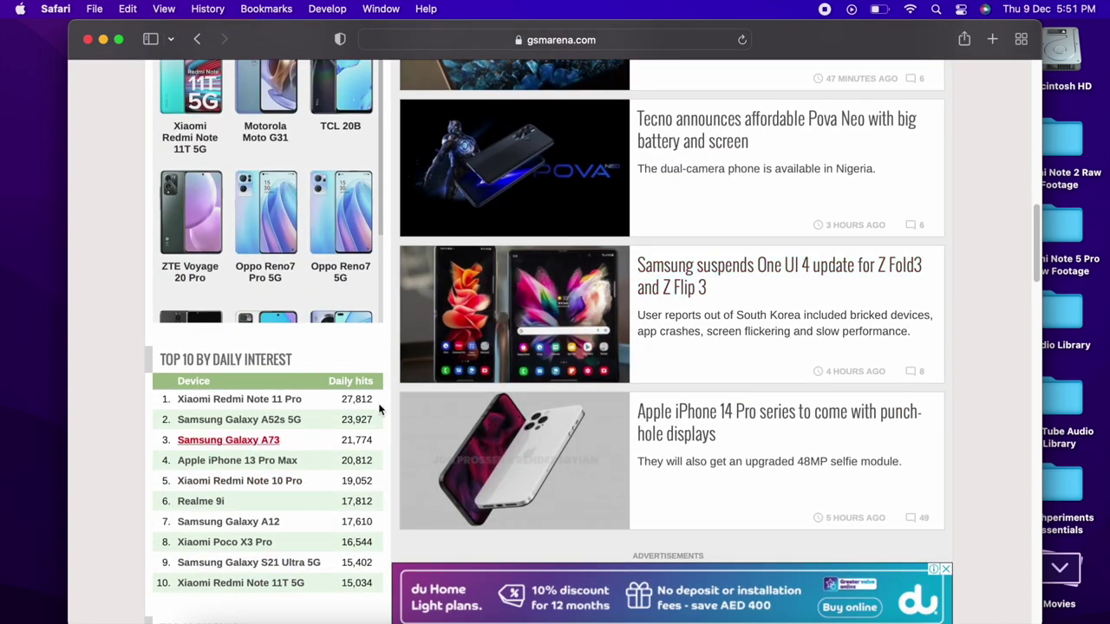
{"action": "scroll", "coordinate": [414, 426], "scroll_direction": "up", "scroll_amount": 15}
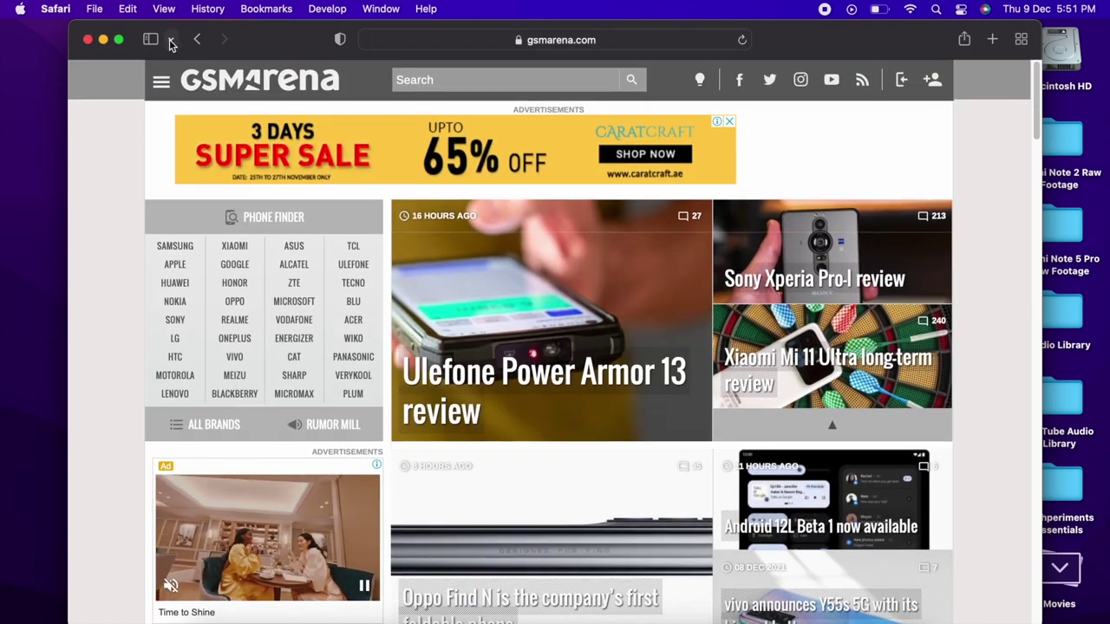
{"action": "left_click", "coordinate": [168, 10]}
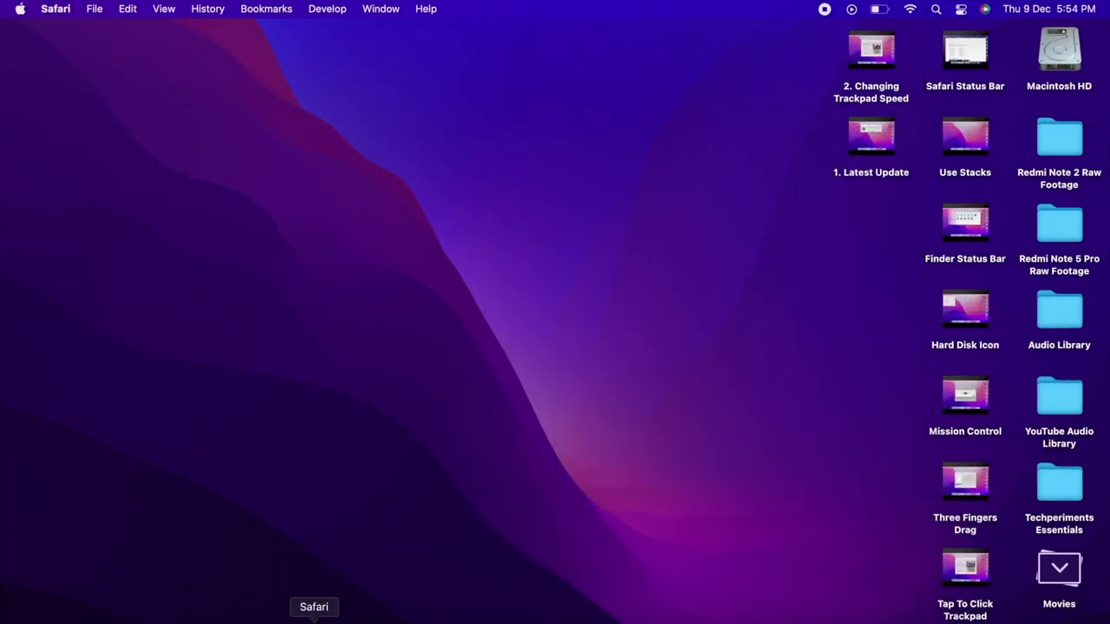
Step: Open Safari's Advanced preferences to check the Show Develop menu in menu bar option, and close the preferences
{"action": "left_click", "coordinate": [310, 613]}
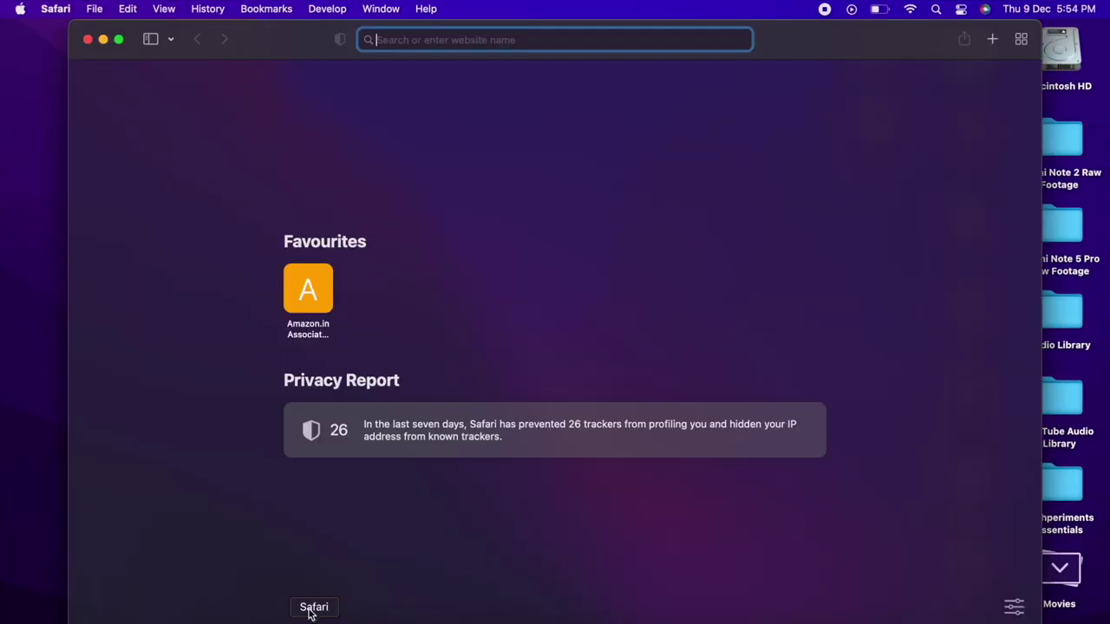
{"action": "left_click", "coordinate": [58, 11]}
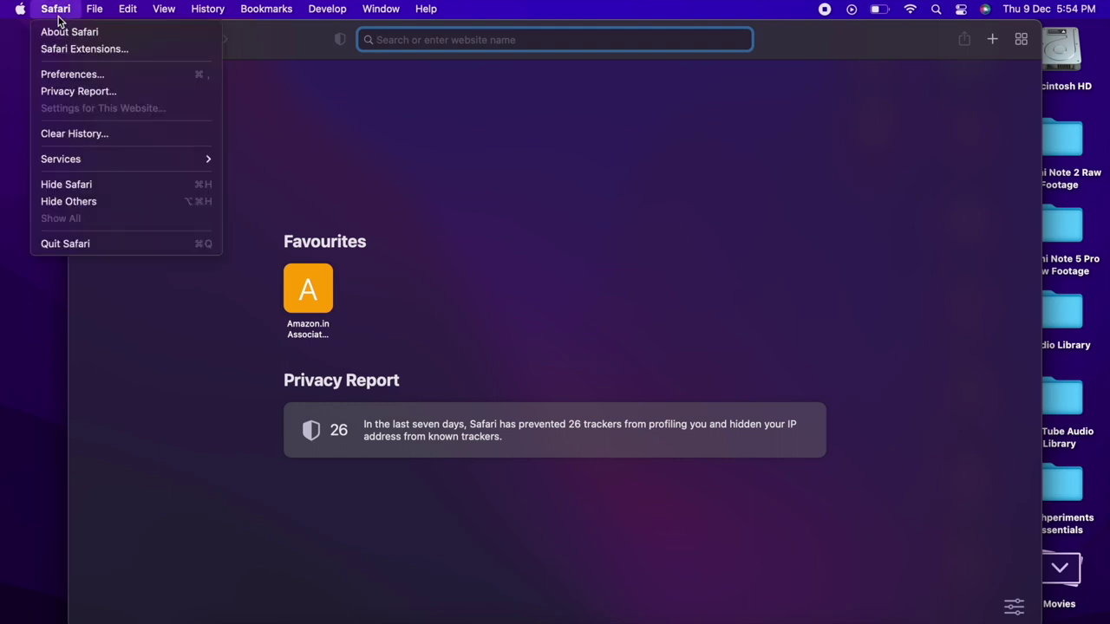
{"action": "left_click", "coordinate": [93, 74]}
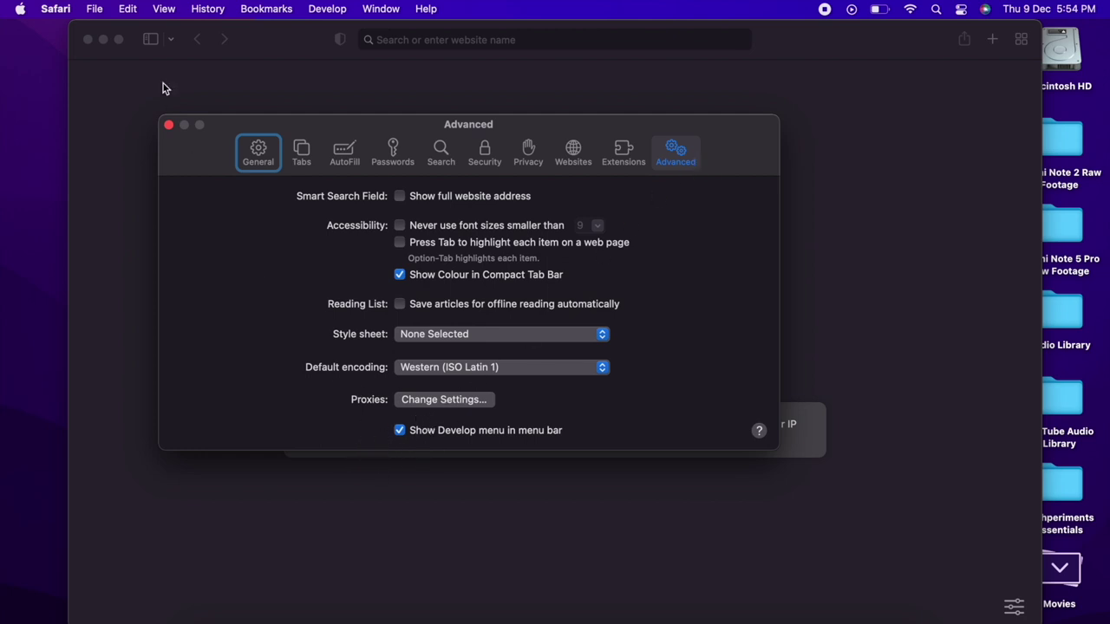
{"action": "left_click", "coordinate": [169, 127]}
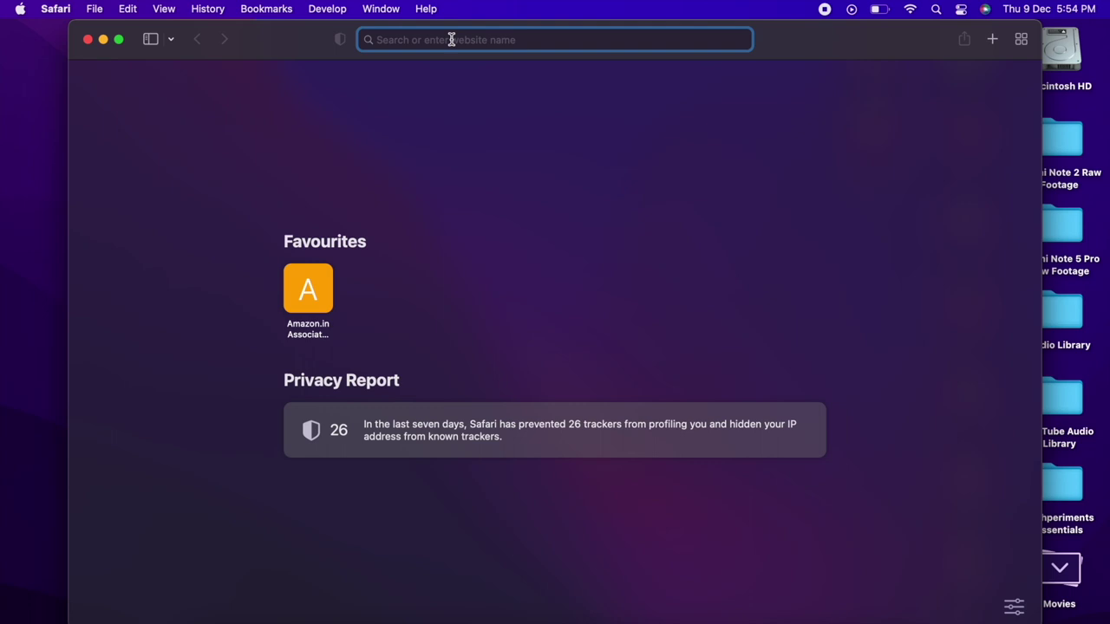
Step: Go to youtube.com and open the video A Historic Game in Premier League from the home page
{"action": "type", "text": "y"}
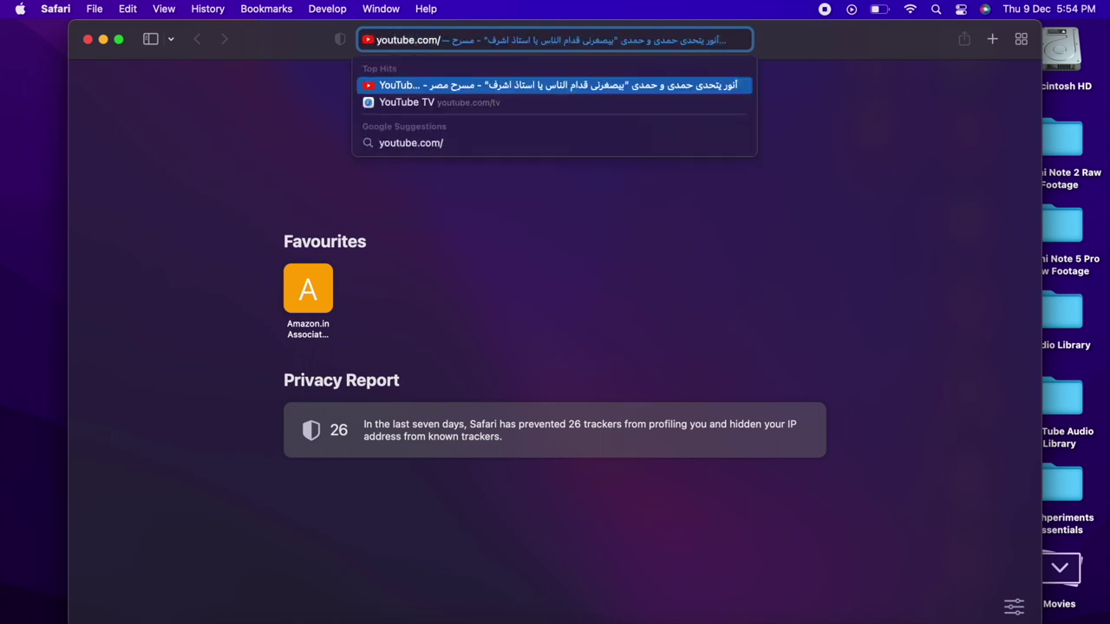
{"action": "key", "text": "BackSpace"}
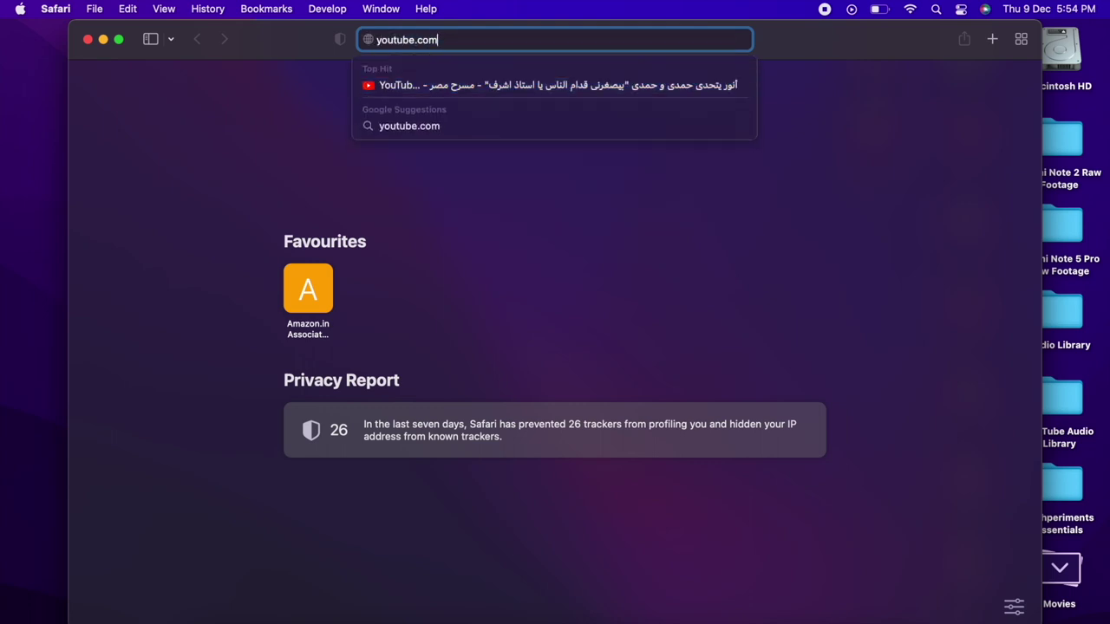
{"action": "key", "text": "Return"}
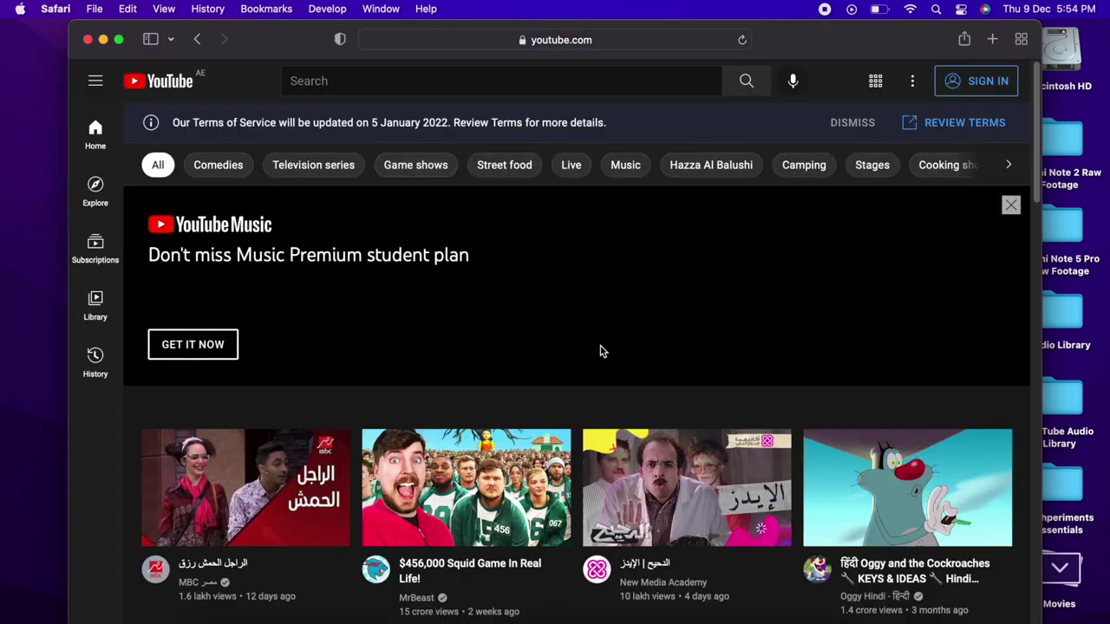
{"action": "scroll", "coordinate": [603, 351], "scroll_direction": "down", "scroll_amount": 15}
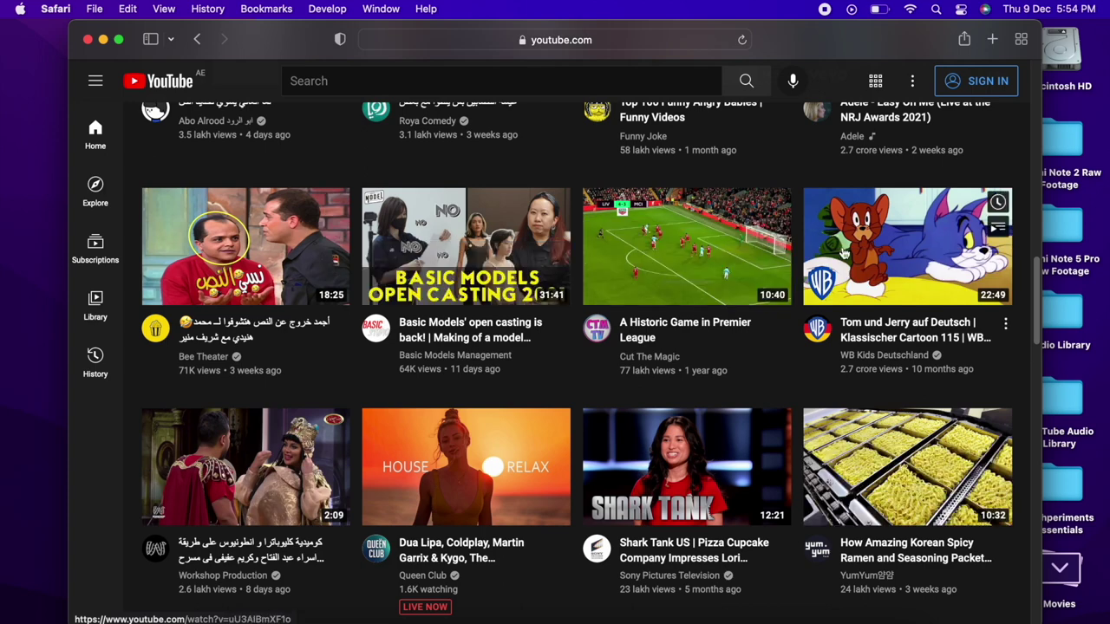
{"action": "left_click", "coordinate": [706, 267]}
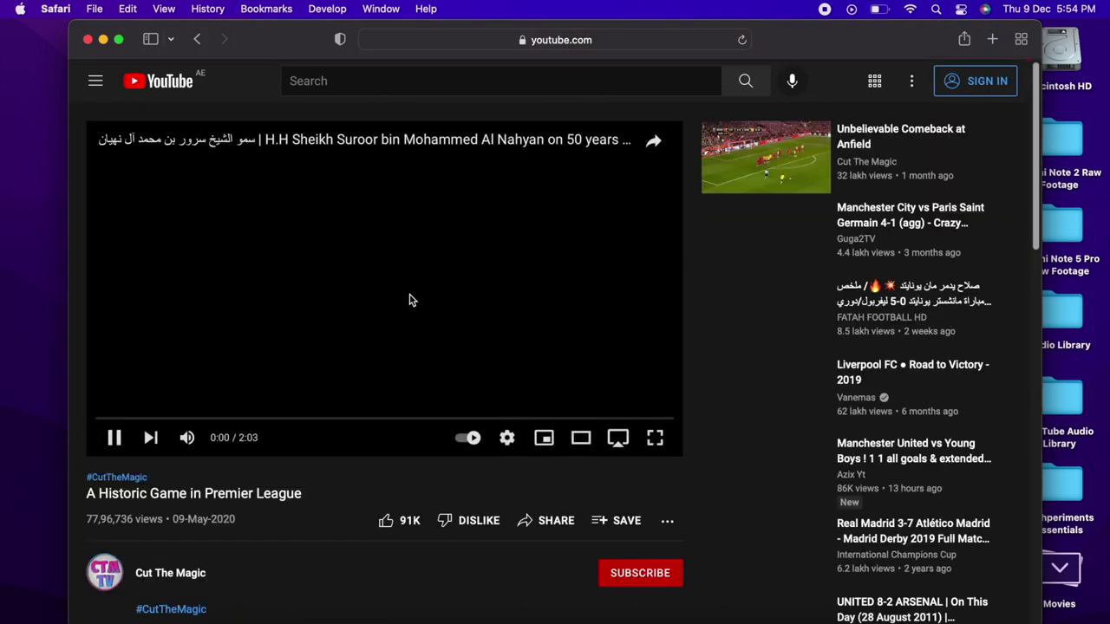
Step: Pause the video and show the page source of its YouTube page
{"action": "scroll", "coordinate": [411, 300], "scroll_direction": "down", "scroll_amount": 5}
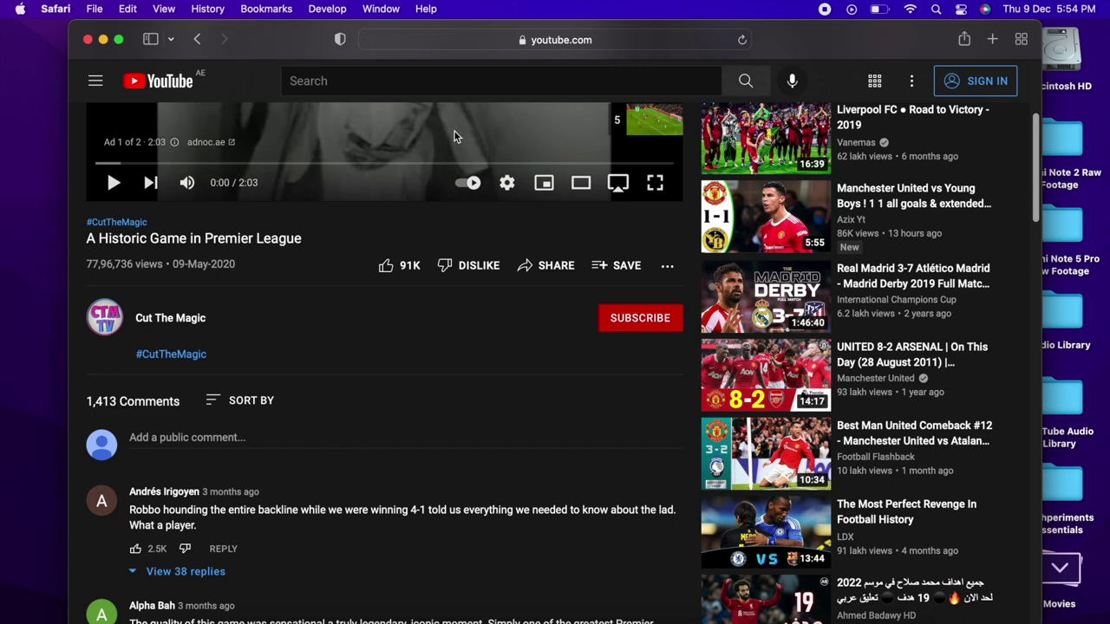
{"action": "scroll", "coordinate": [485, 447], "scroll_direction": "up", "scroll_amount": 4}
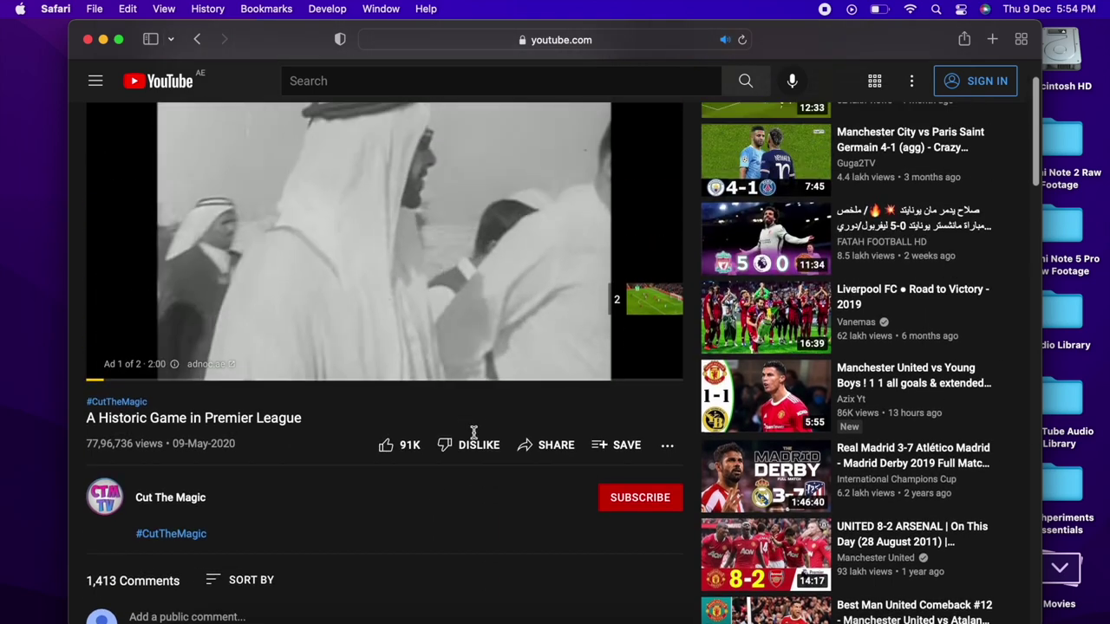
{"action": "left_click", "coordinate": [420, 268]}
{"action": "scroll", "coordinate": [411, 452], "scroll_direction": "down", "scroll_amount": 3}
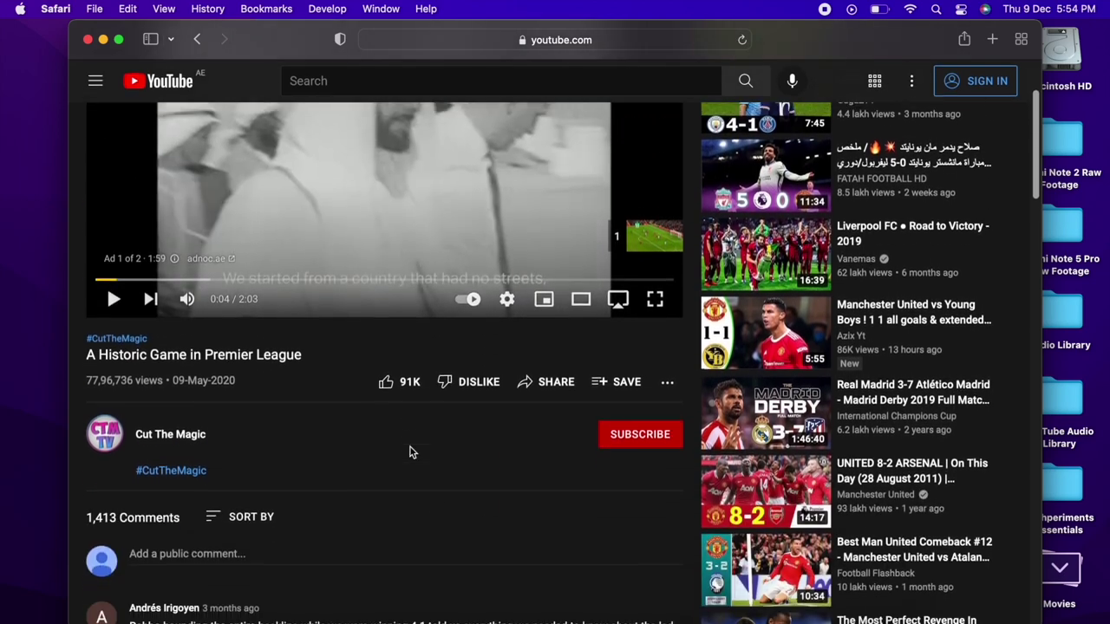
{"action": "scroll", "coordinate": [411, 452], "scroll_direction": "down", "scroll_amount": 2}
{"action": "right_click", "coordinate": [411, 452]}
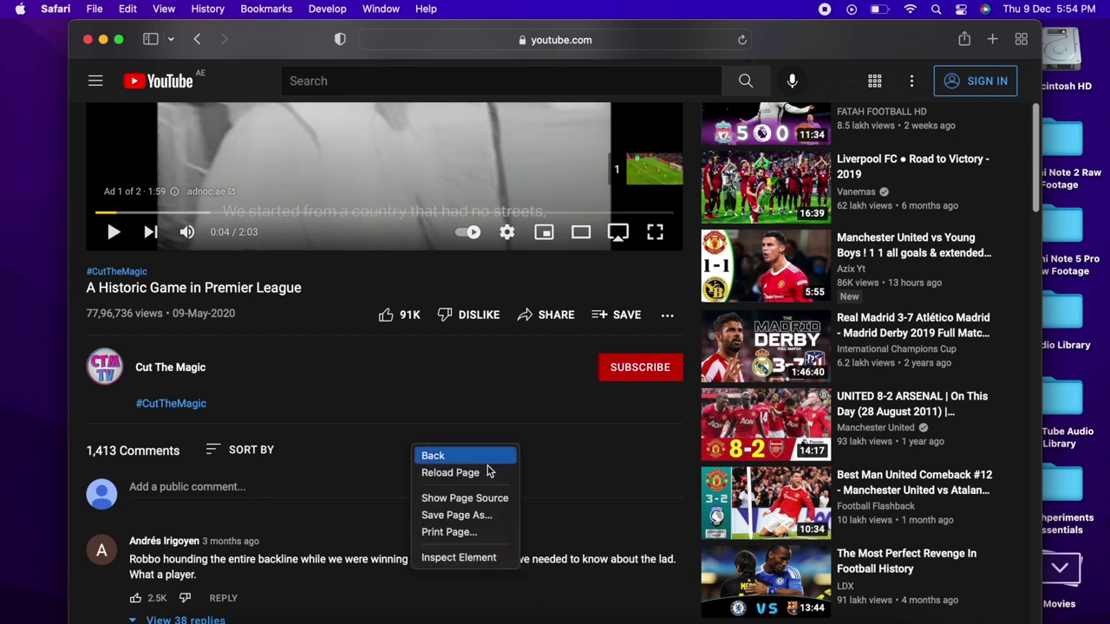
{"action": "left_click", "coordinate": [480, 499]}
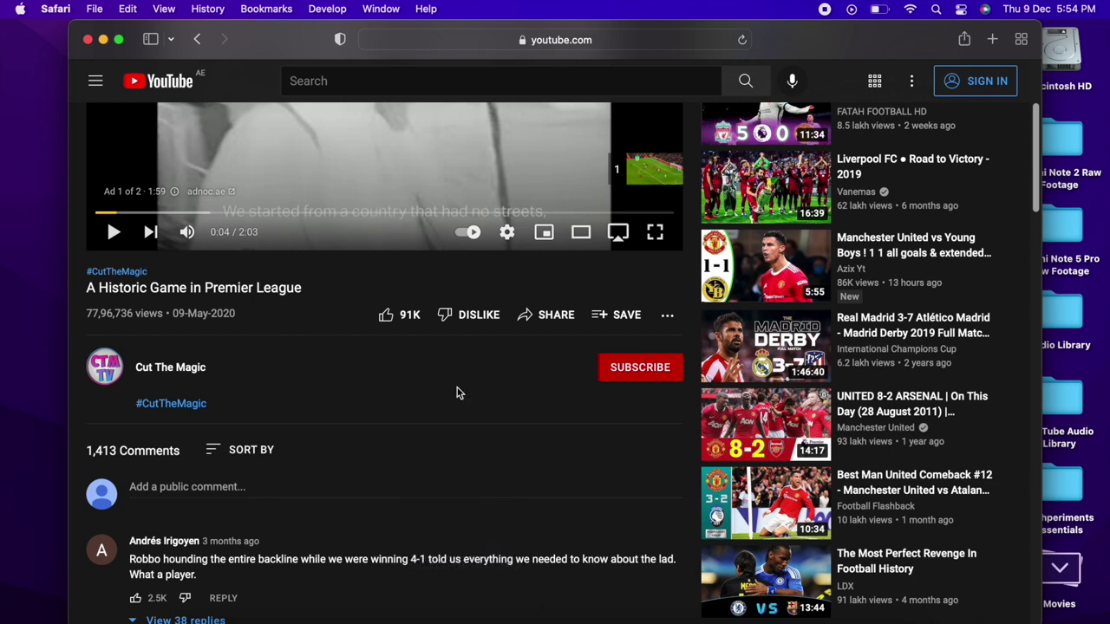
Step: Search the page source for keyword to examine the keywords meta tag, and close the Safari window
{"action": "scroll", "coordinate": [456, 403], "scroll_direction": "down", "scroll_amount": 20}
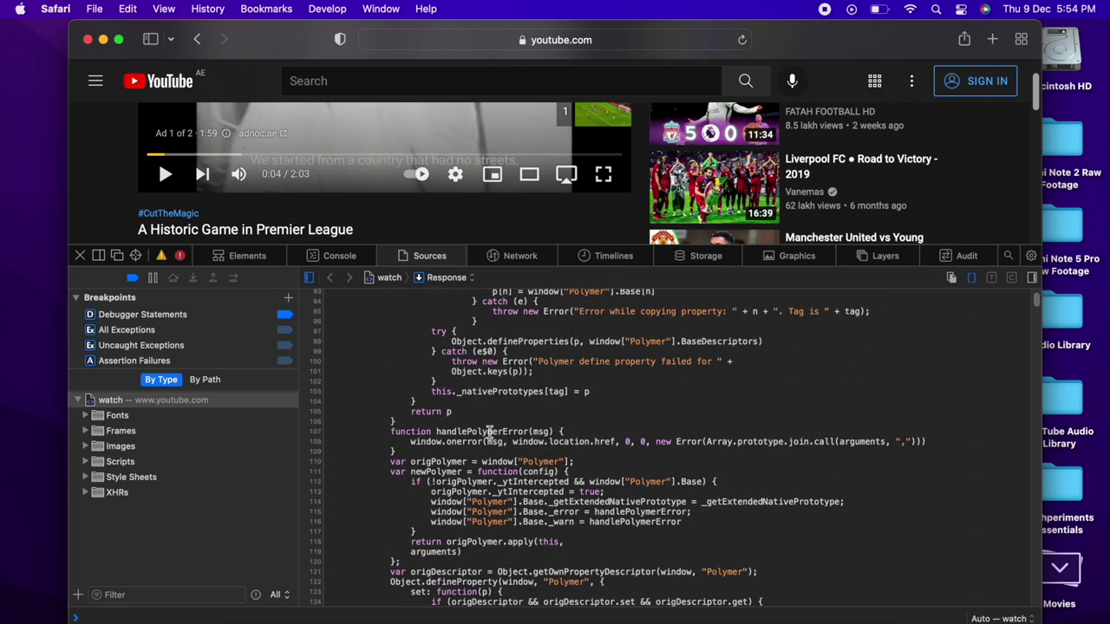
{"action": "key", "text": "super+f"}
{"action": "type", "text": "keyb"}
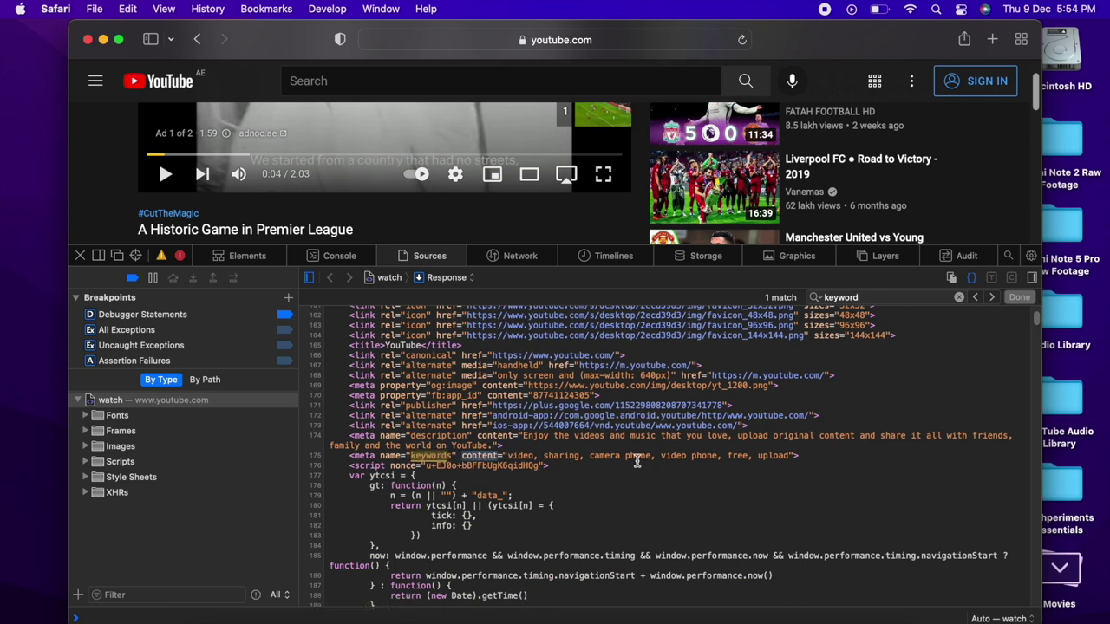
{"action": "left_click", "coordinate": [87, 39]}
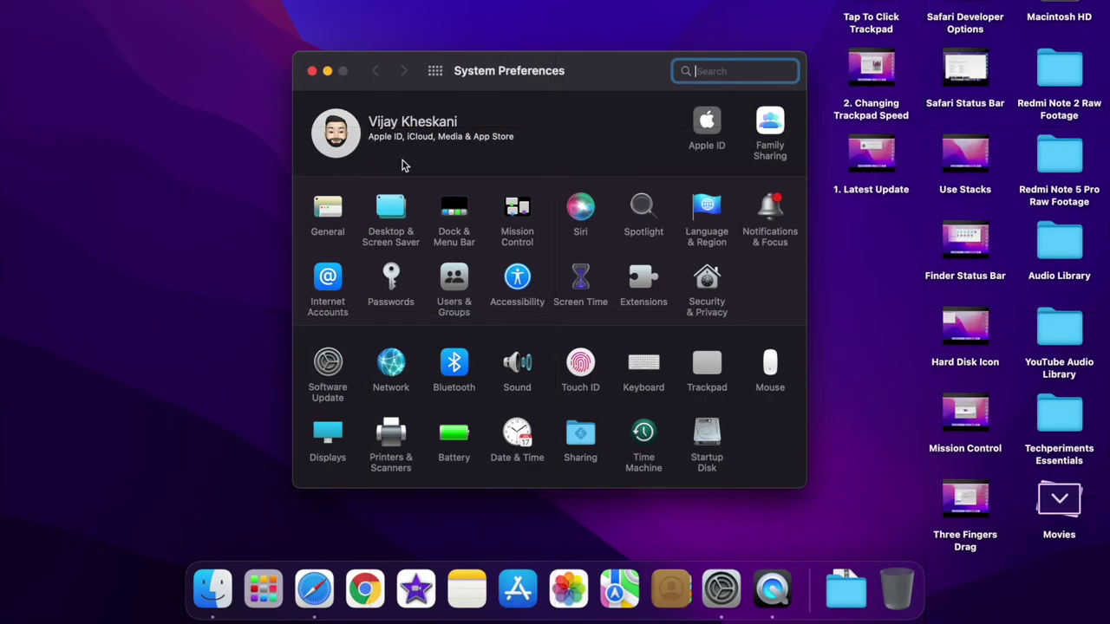
Step: In System Preferences, open the Dock & Menu Bar settings and switch Show recent applications in Dock on and off twice
{"action": "left_click", "coordinate": [457, 216]}
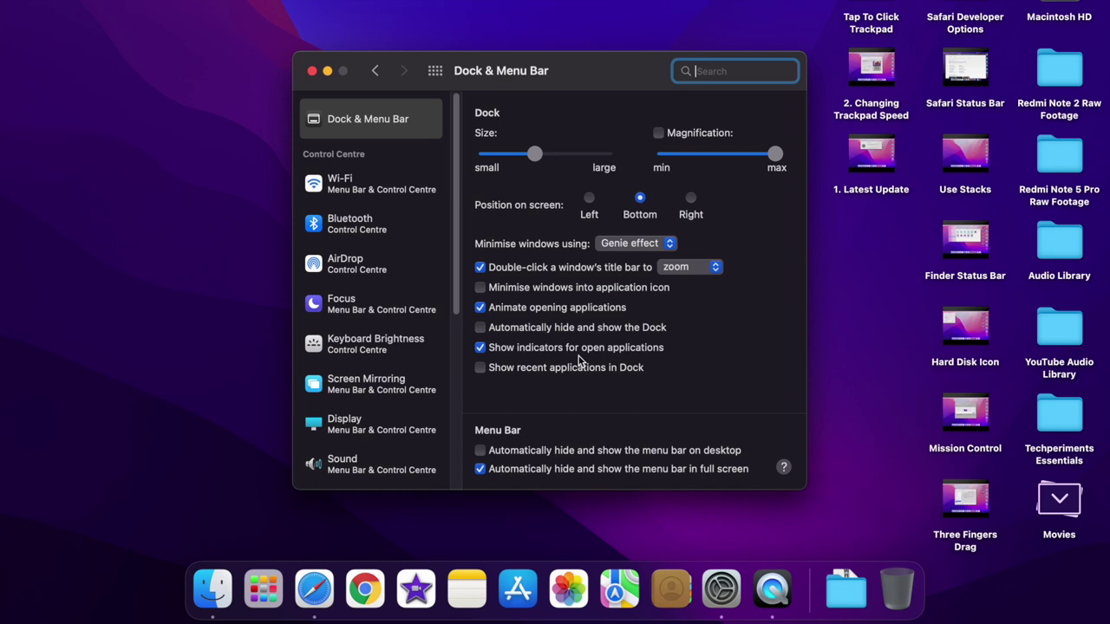
{"action": "left_click", "coordinate": [481, 367]}
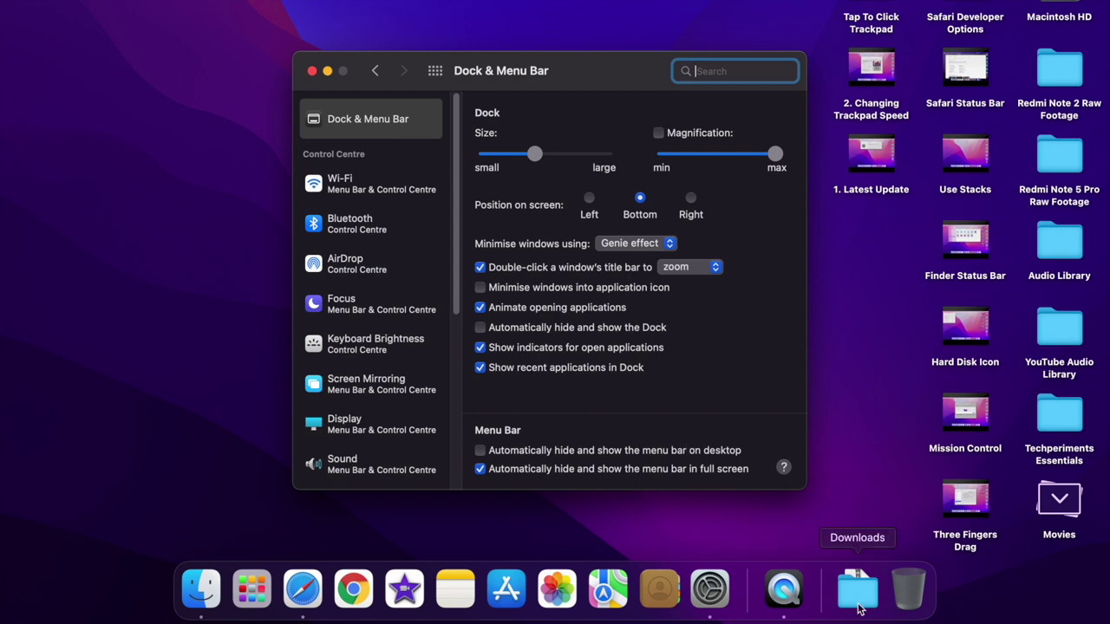
{"action": "left_click", "coordinate": [481, 367]}
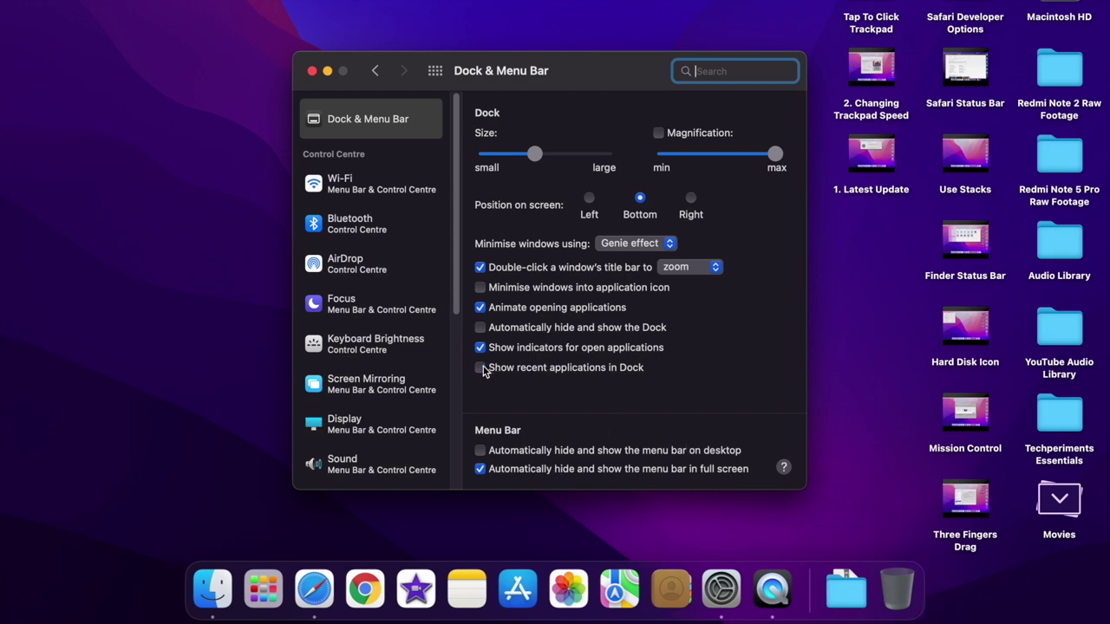
{"action": "left_click", "coordinate": [481, 369]}
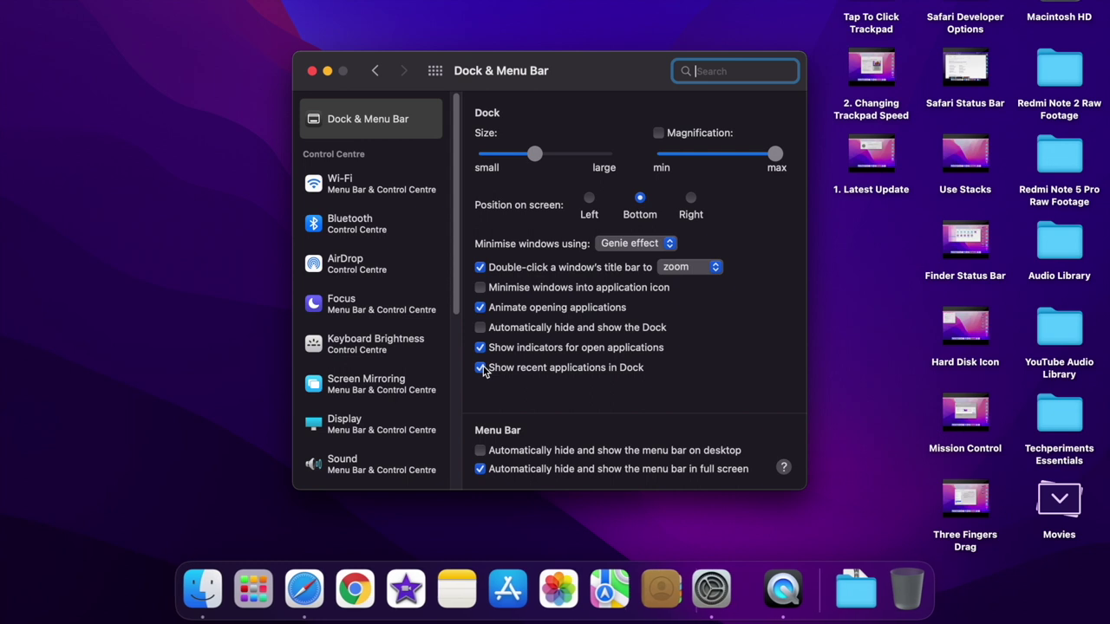
{"action": "left_click", "coordinate": [481, 369]}
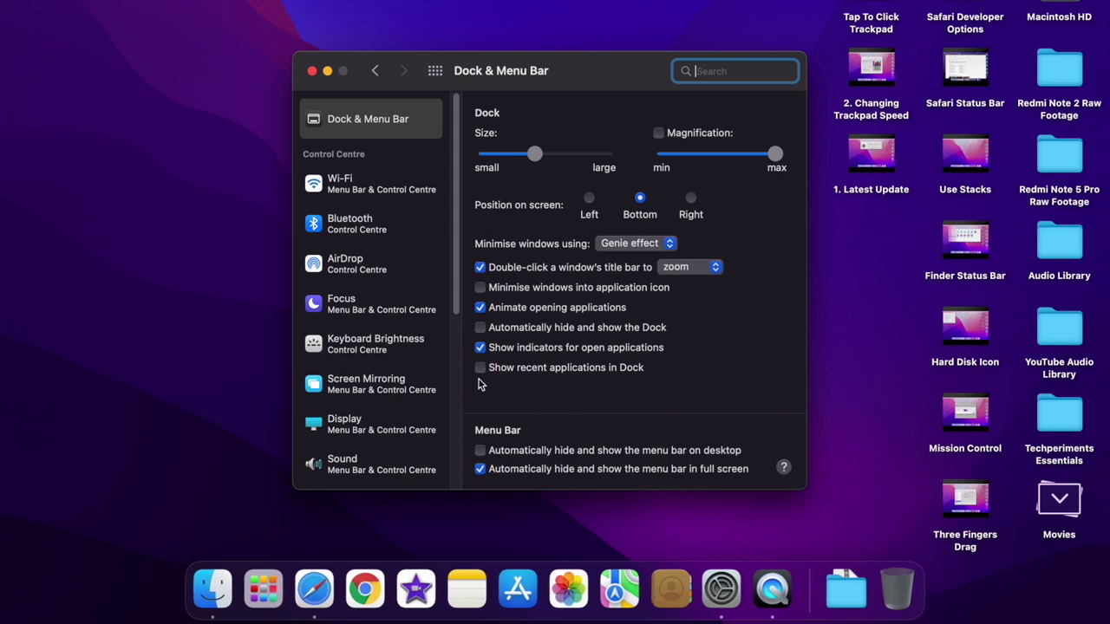
Step: Enable Show recent applications in Dock and minimise the System Preferences window
{"action": "left_click", "coordinate": [228, 443]}
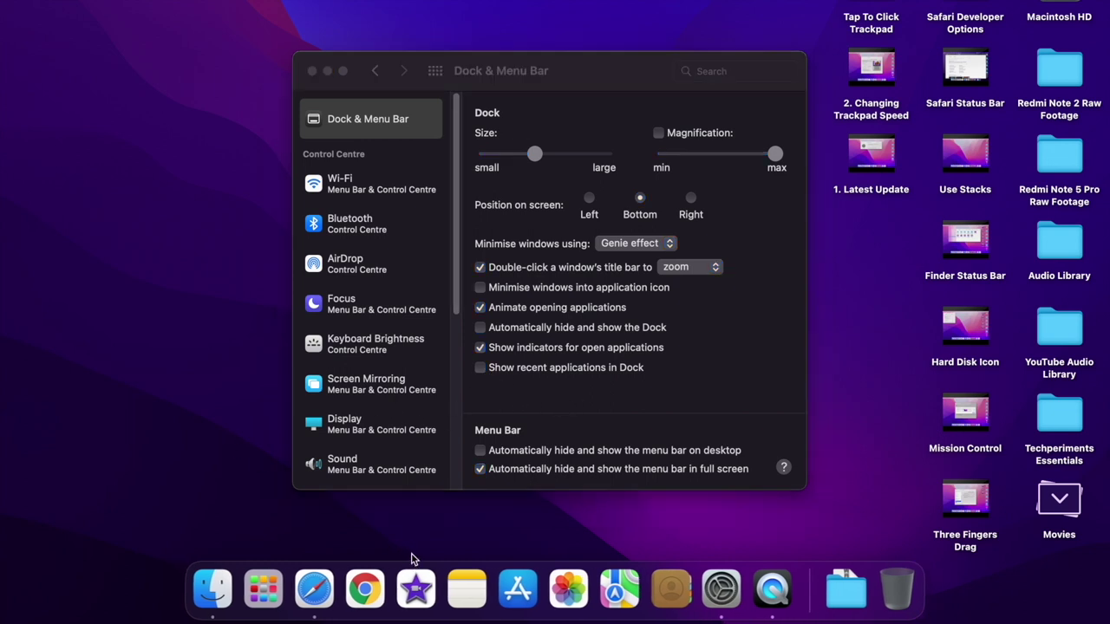
{"action": "left_click", "coordinate": [482, 371]}
{"action": "left_click", "coordinate": [483, 371]}
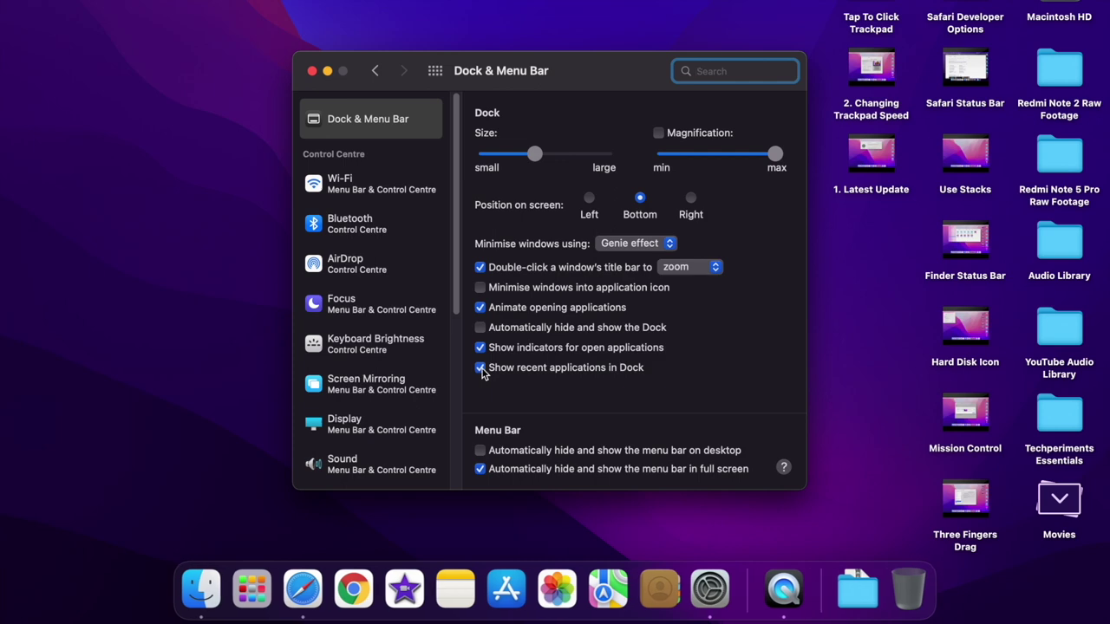
{"action": "left_click", "coordinate": [327, 71]}
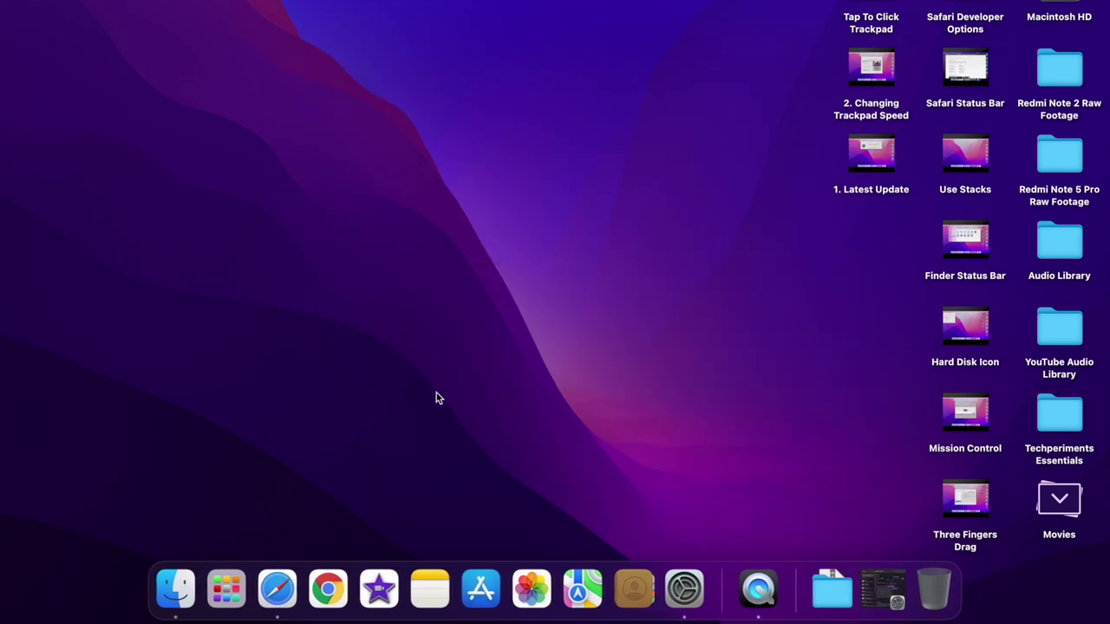
Step: Open and quit Photos and Google Chrome to check the Dock's recent applications area, and reopen Chrome
{"action": "left_click", "coordinate": [547, 590]}
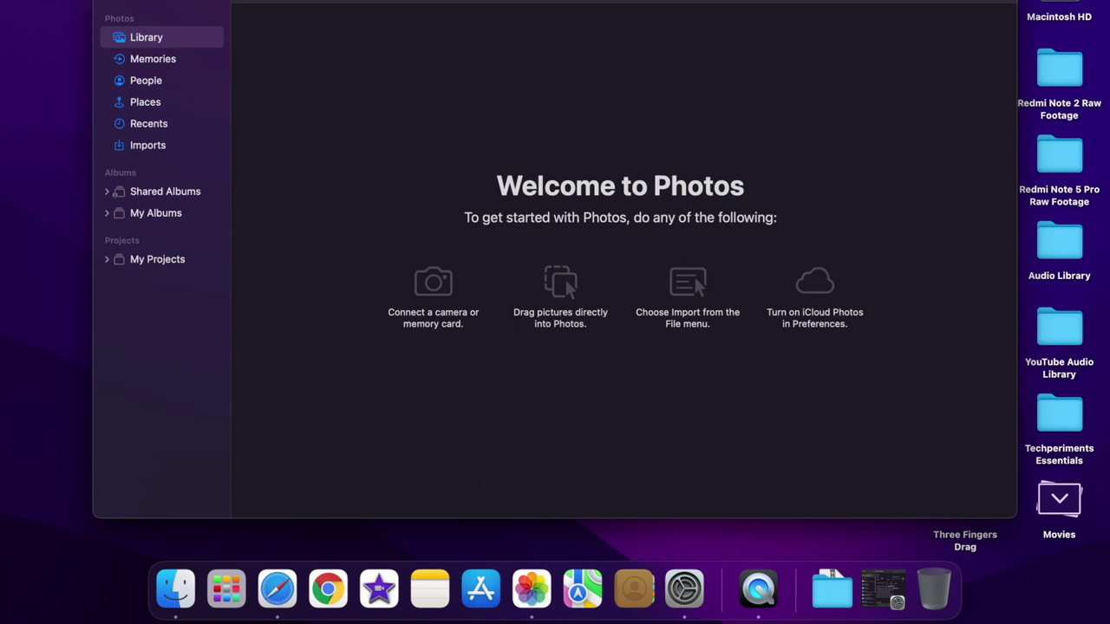
{"action": "key", "text": "super+q"}
{"action": "left_click", "coordinate": [328, 590]}
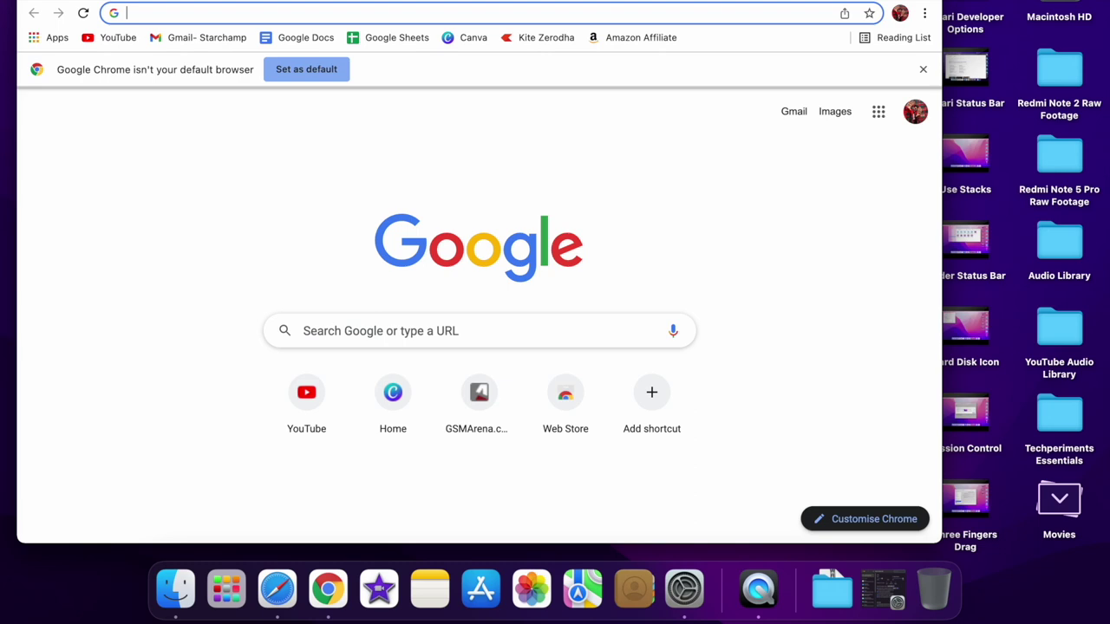
{"action": "key", "text": "super+q"}
{"action": "left_click", "coordinate": [327, 590]}
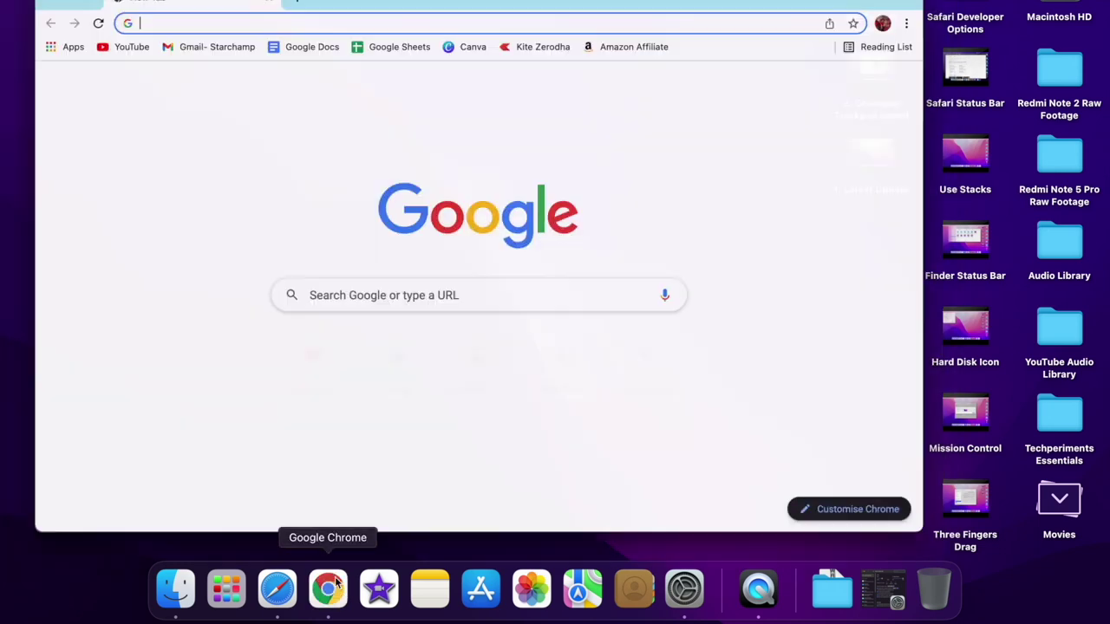
{"action": "key", "text": "super+m"}
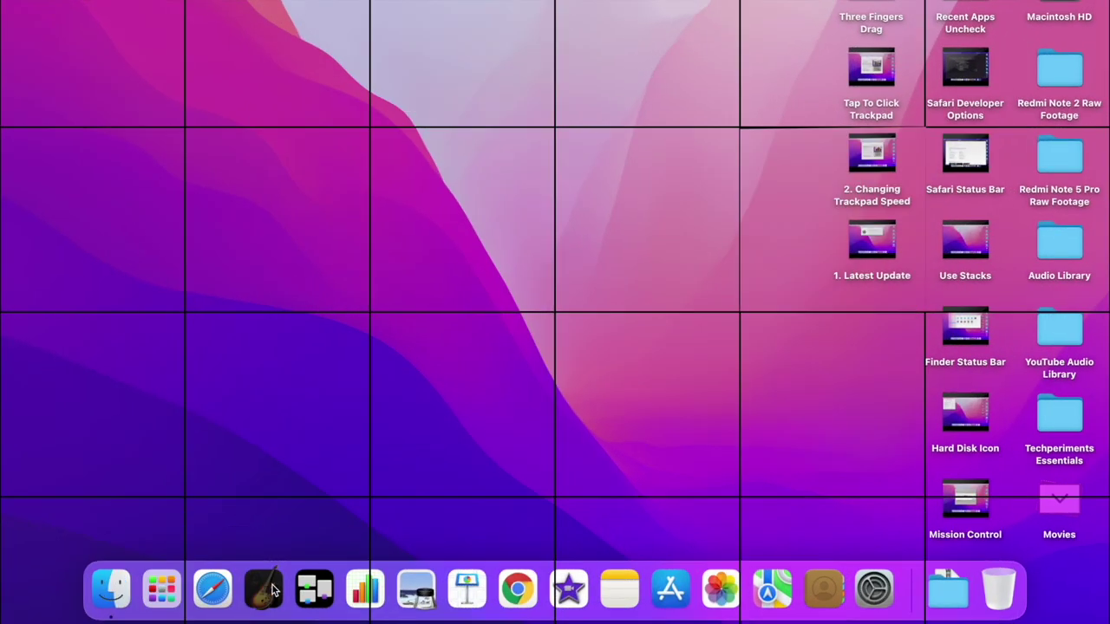
Step: Remove the GarageBand and Mission Control icons from the Dock
{"action": "right_click", "coordinate": [272, 590]}
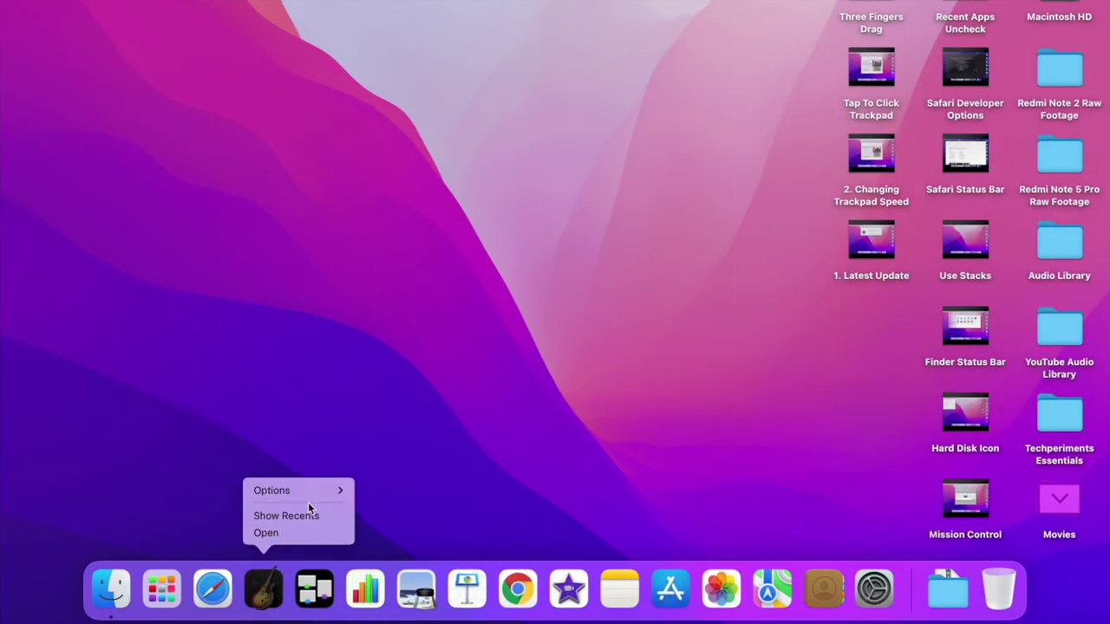
{"action": "mouse_move", "coordinate": [329, 495]}
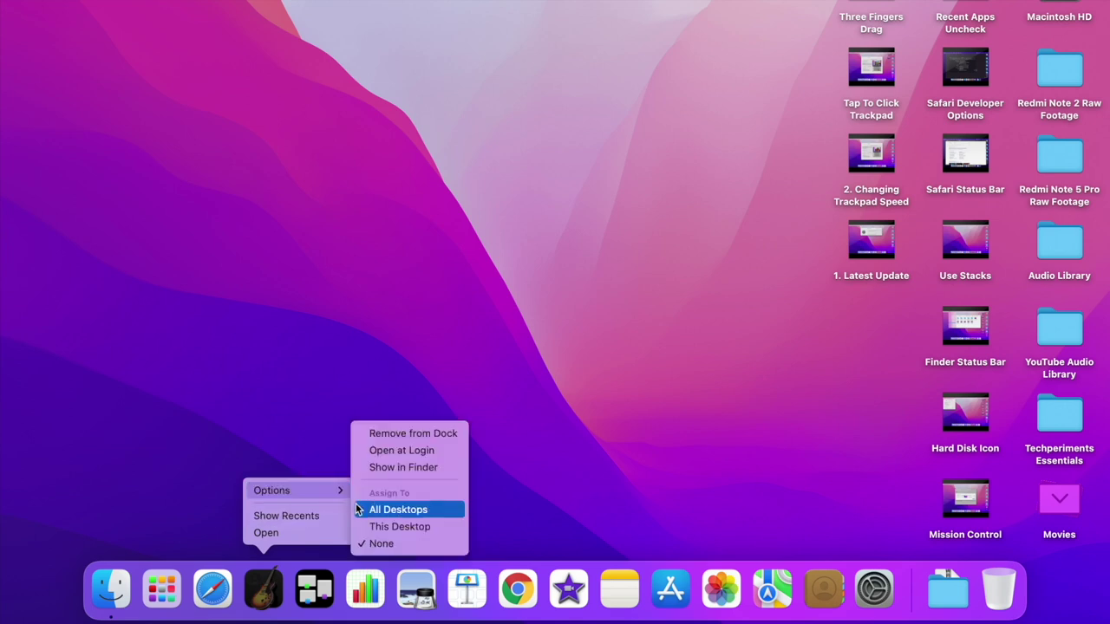
{"action": "left_click", "coordinate": [414, 433]}
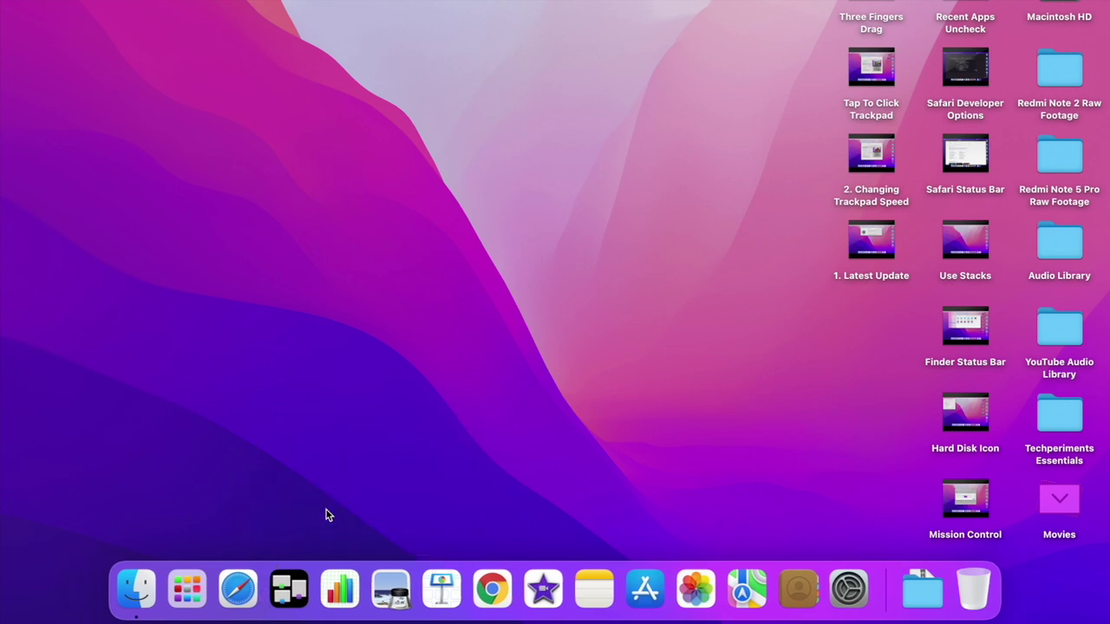
{"action": "right_click", "coordinate": [293, 601]}
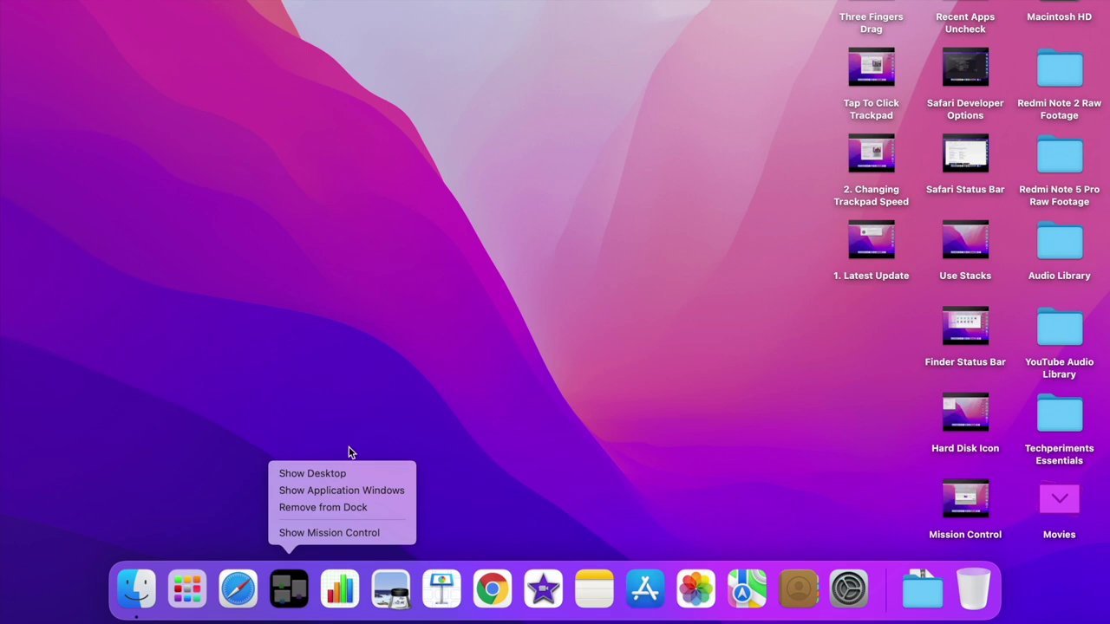
{"action": "left_click", "coordinate": [338, 508]}
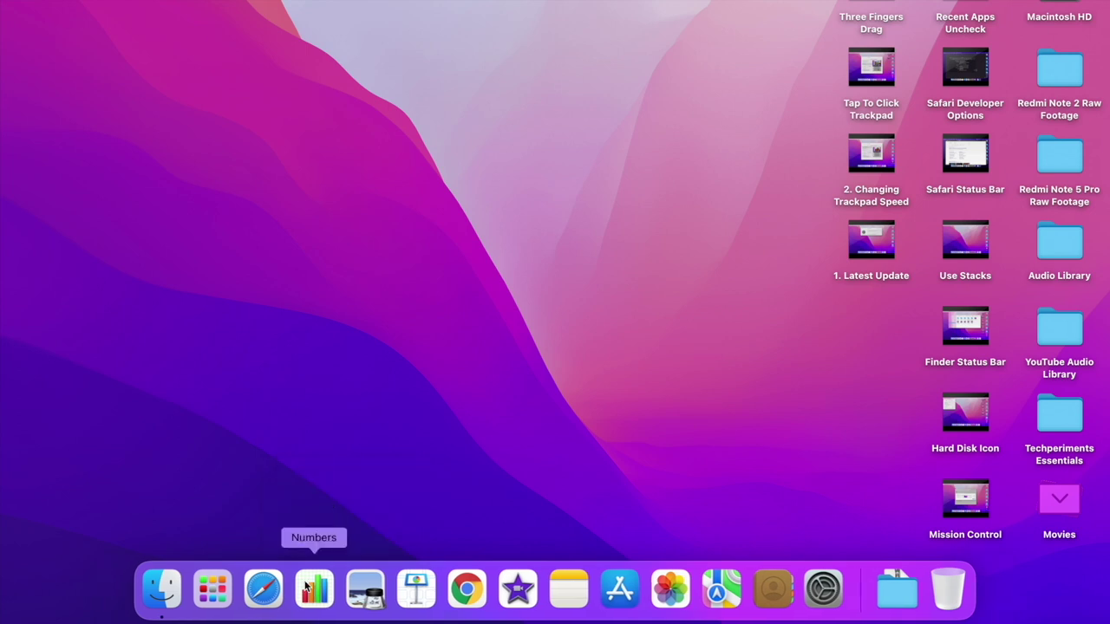
Step: Remove the Numbers and Preview icons from the Dock
{"action": "right_click", "coordinate": [306, 588]}
{"action": "mouse_move", "coordinate": [379, 497]}
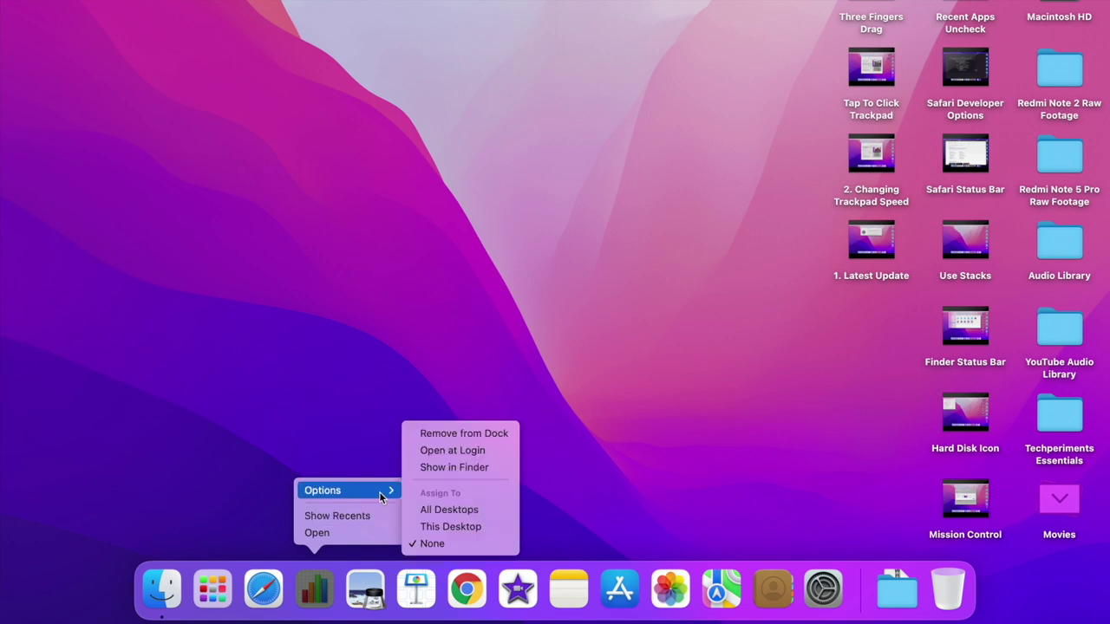
{"action": "left_click", "coordinate": [480, 434]}
{"action": "right_click", "coordinate": [351, 590]}
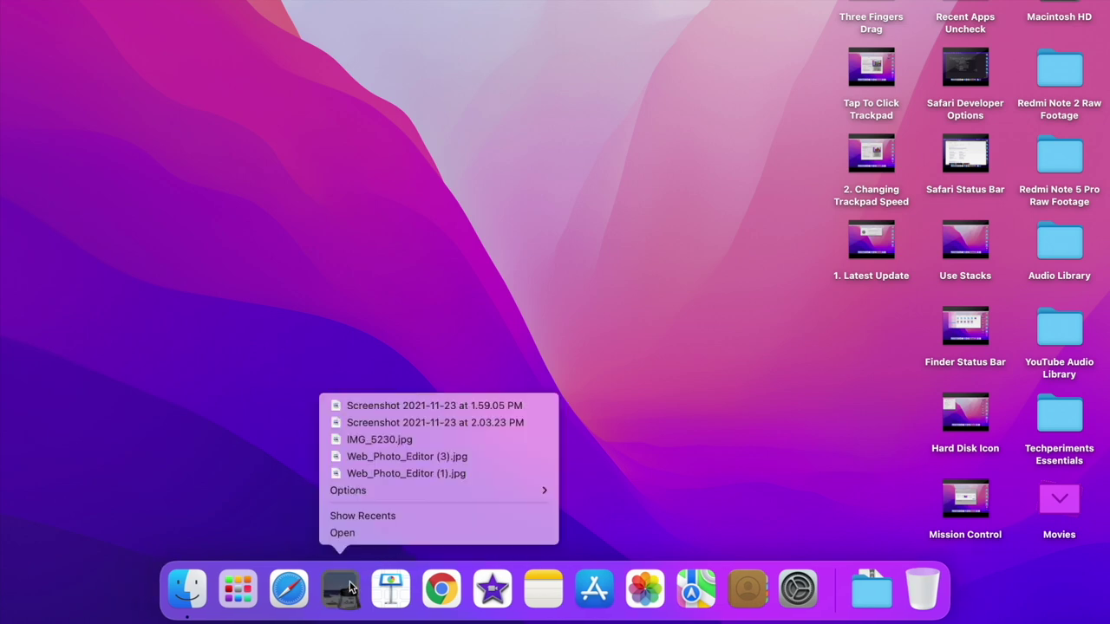
{"action": "mouse_move", "coordinate": [402, 492]}
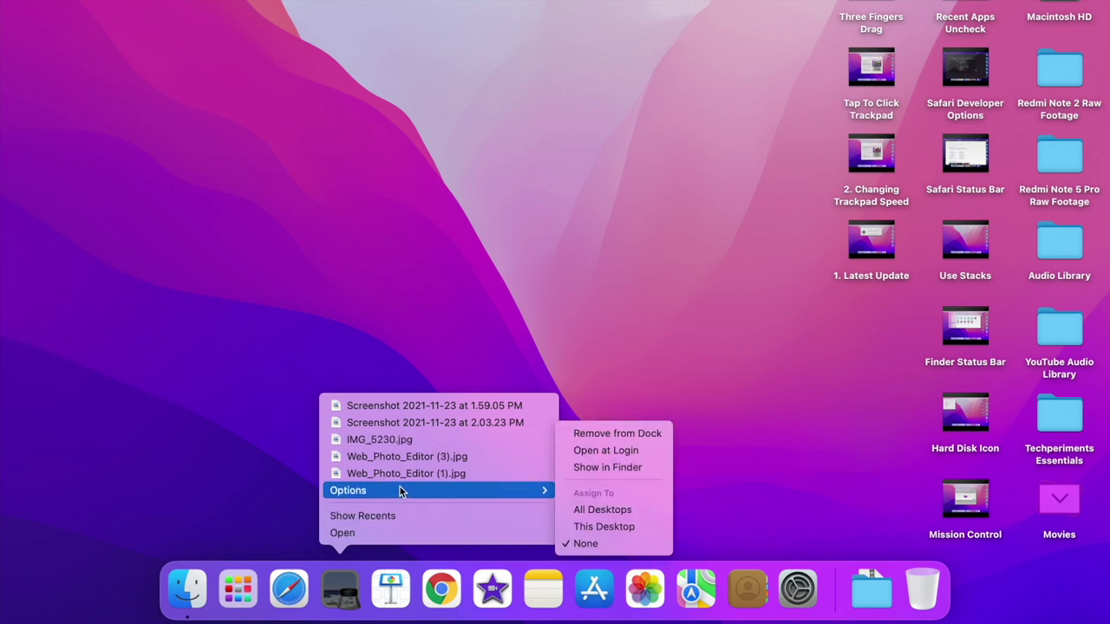
{"action": "left_click", "coordinate": [624, 436]}
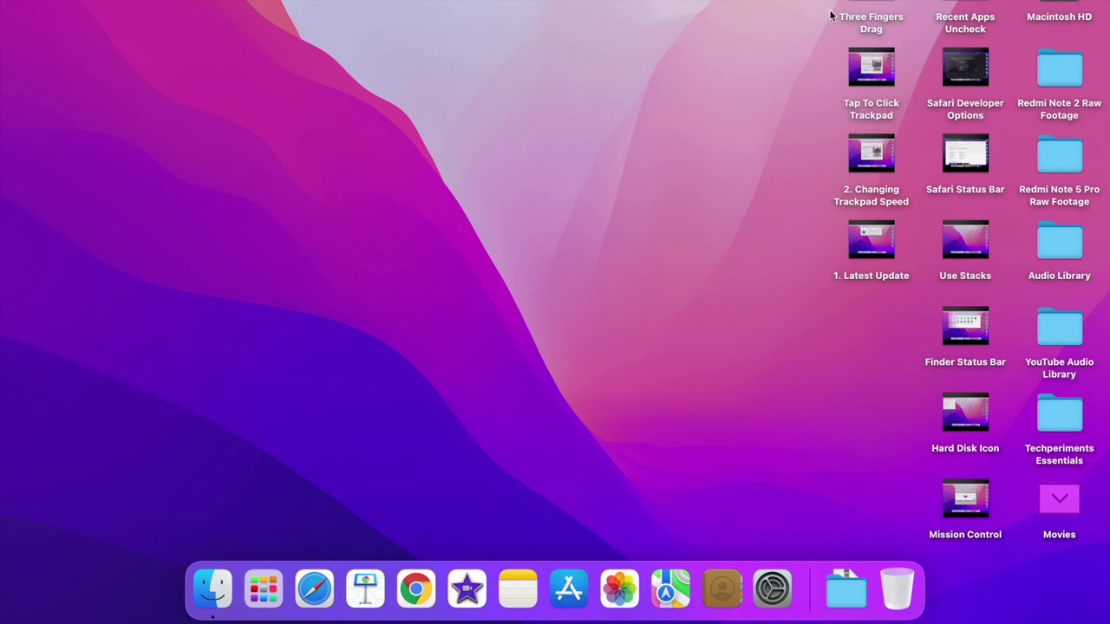
Step: Move the Keynote icon between Maps and Contacts in the Dock, and adjust the Dock's size by its divider
{"action": "left_click_drag", "start_coordinate": [371, 610], "coordinate": [685, 606]}
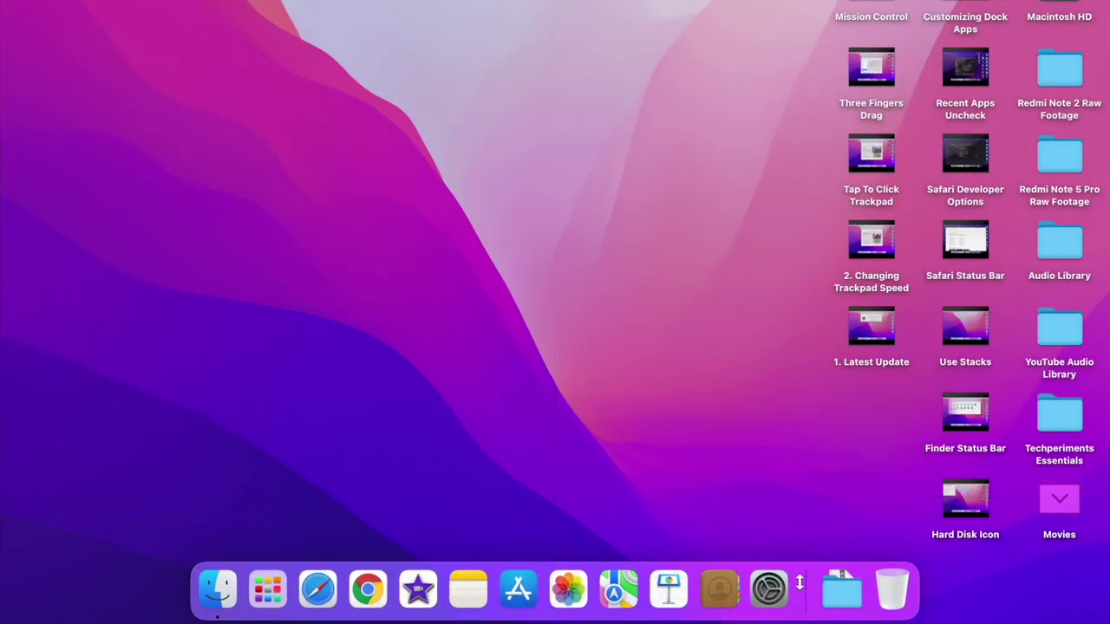
{"action": "left_click_drag", "start_coordinate": [800, 582], "coordinate": [916, 580]}
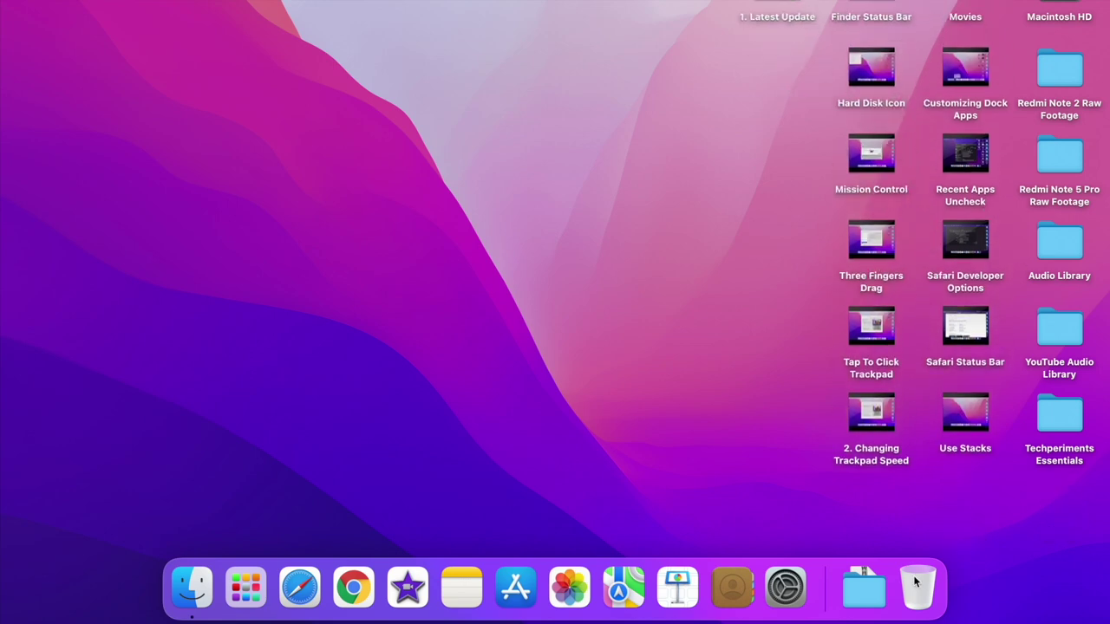
{"action": "mouse_move", "coordinate": [816, 614]}
{"action": "left_mouse_down"}
{"action": "mouse_move", "coordinate": [825, 602]}
{"action": "mouse_move", "coordinate": [810, 614]}
{"action": "left_mouse_up"}
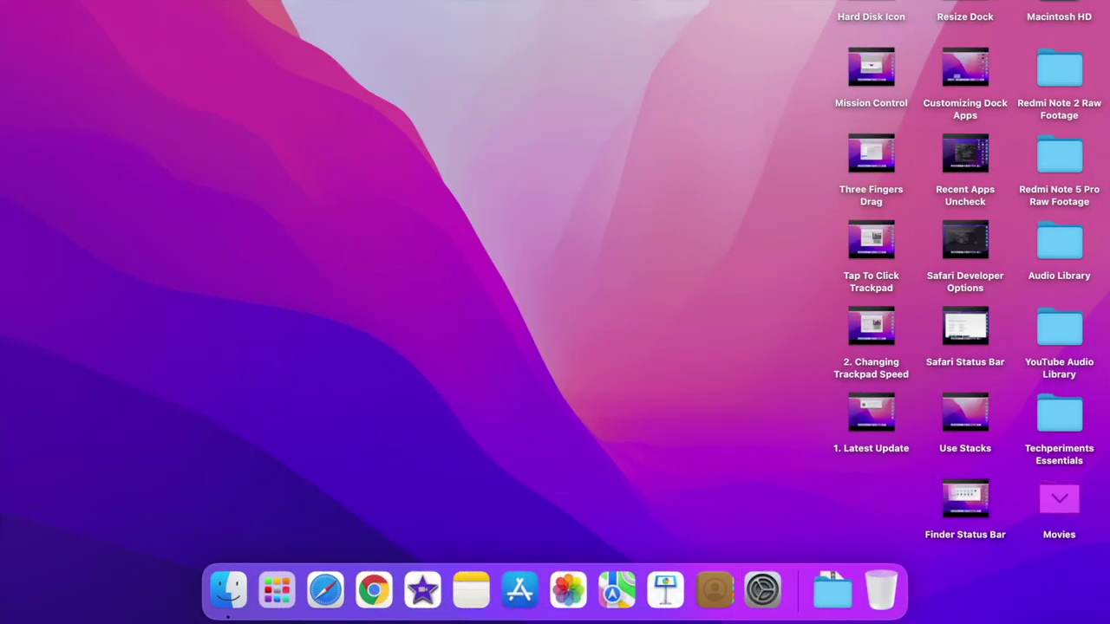
Step: Open the Dock & Menu Bar settings in System Preferences, try the Left and Right screen positions, and set the Dock's position back to Bottom
{"action": "left_click", "coordinate": [42, 1]}
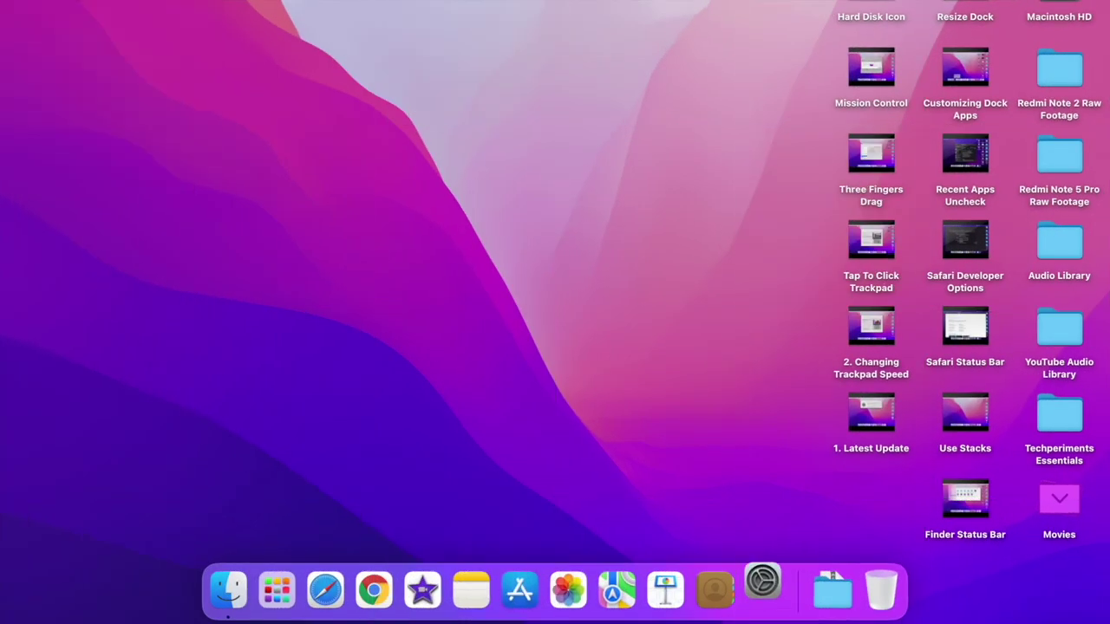
{"action": "left_click", "coordinate": [451, 217]}
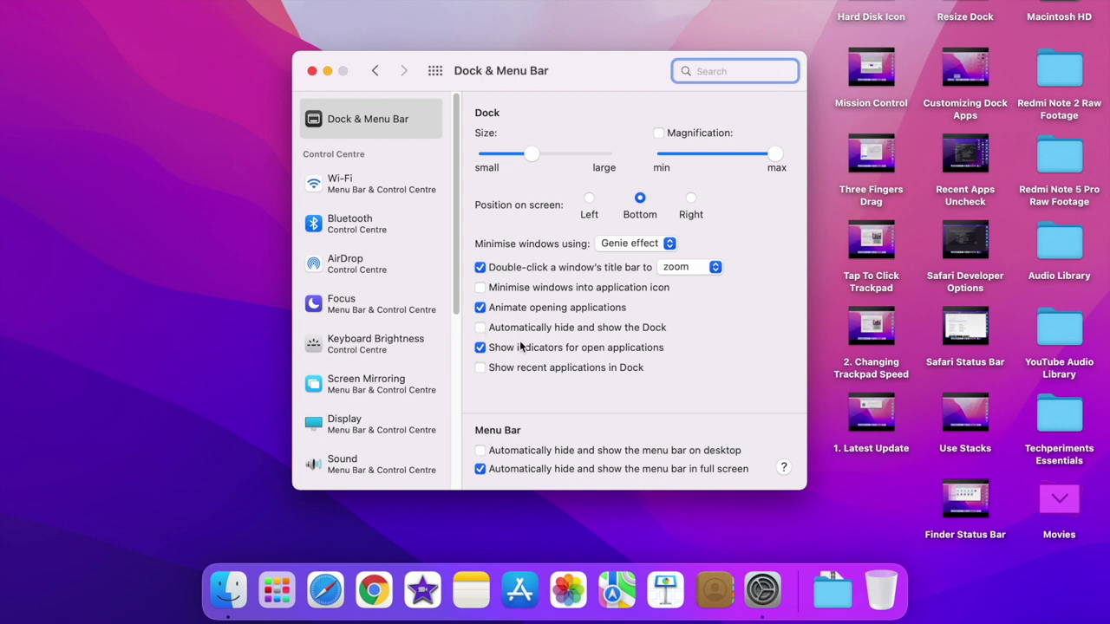
{"action": "left_click", "coordinate": [590, 198]}
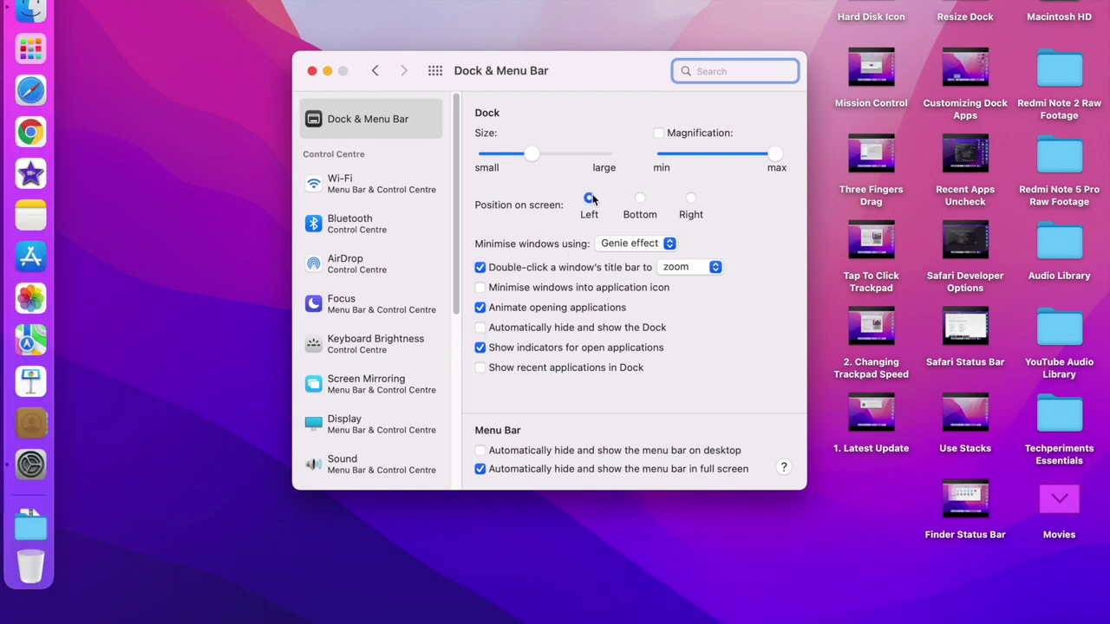
{"action": "left_click", "coordinate": [690, 199]}
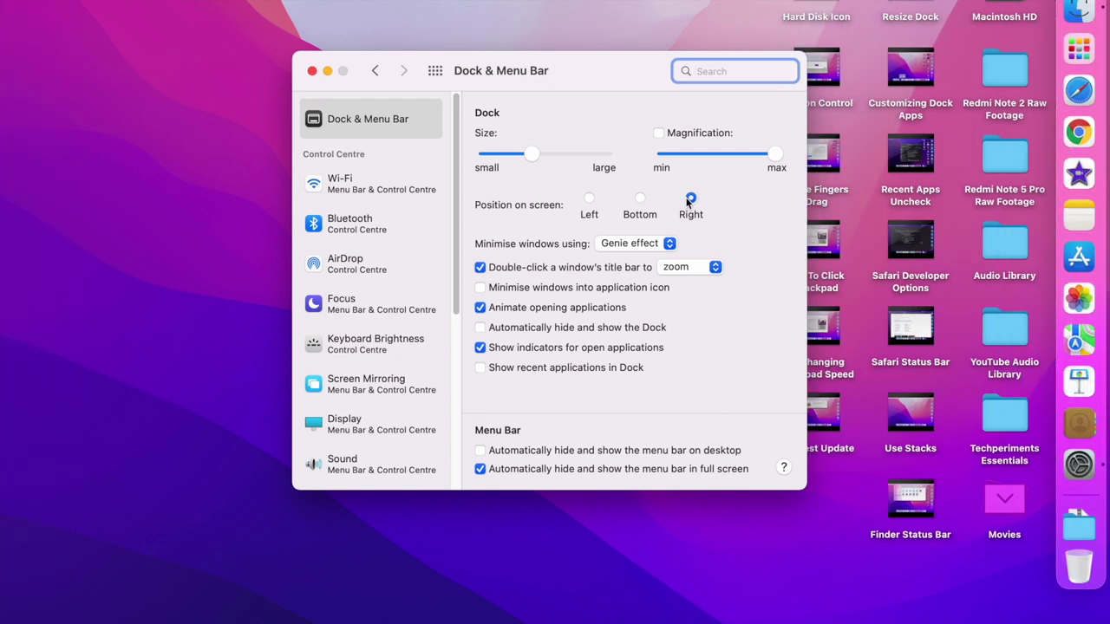
{"action": "left_click", "coordinate": [640, 198]}
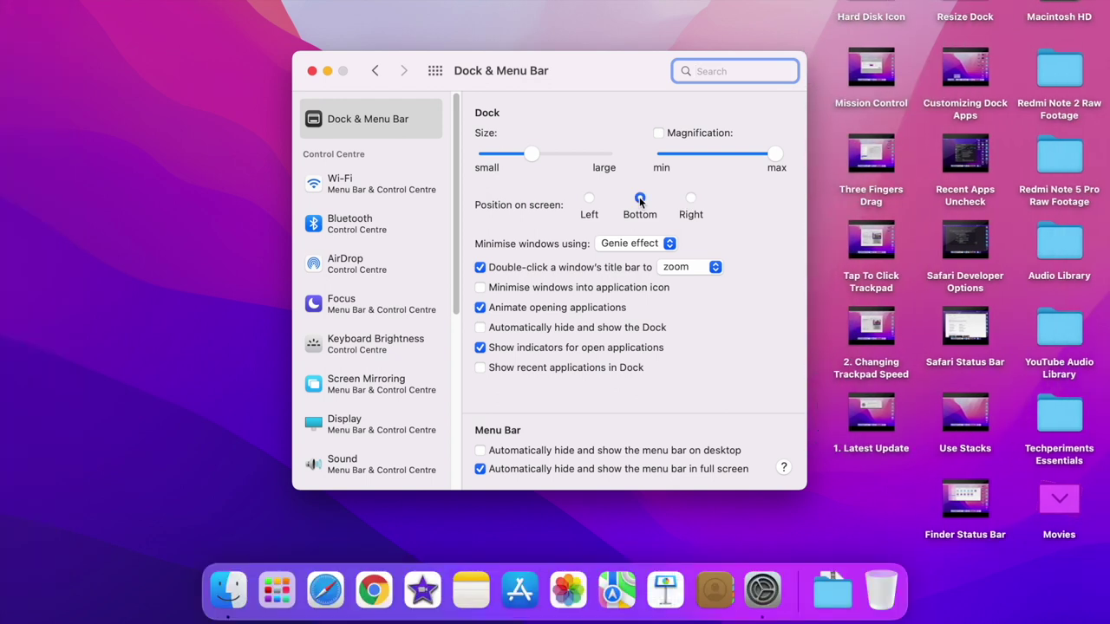
{"action": "left_click", "coordinate": [589, 200]}
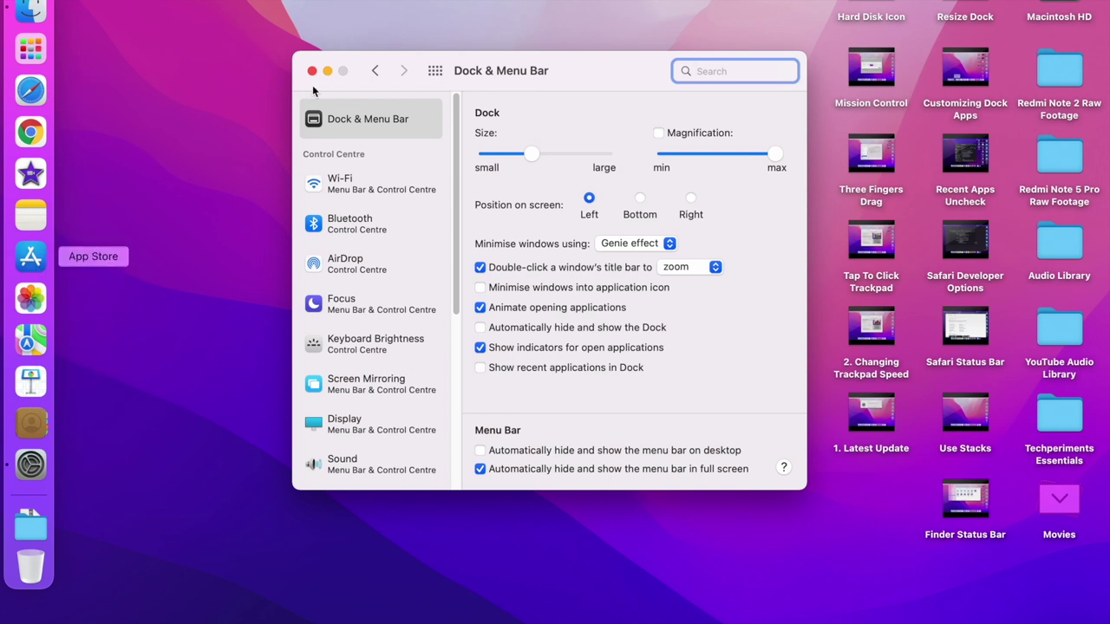
{"action": "left_click", "coordinate": [640, 199]}
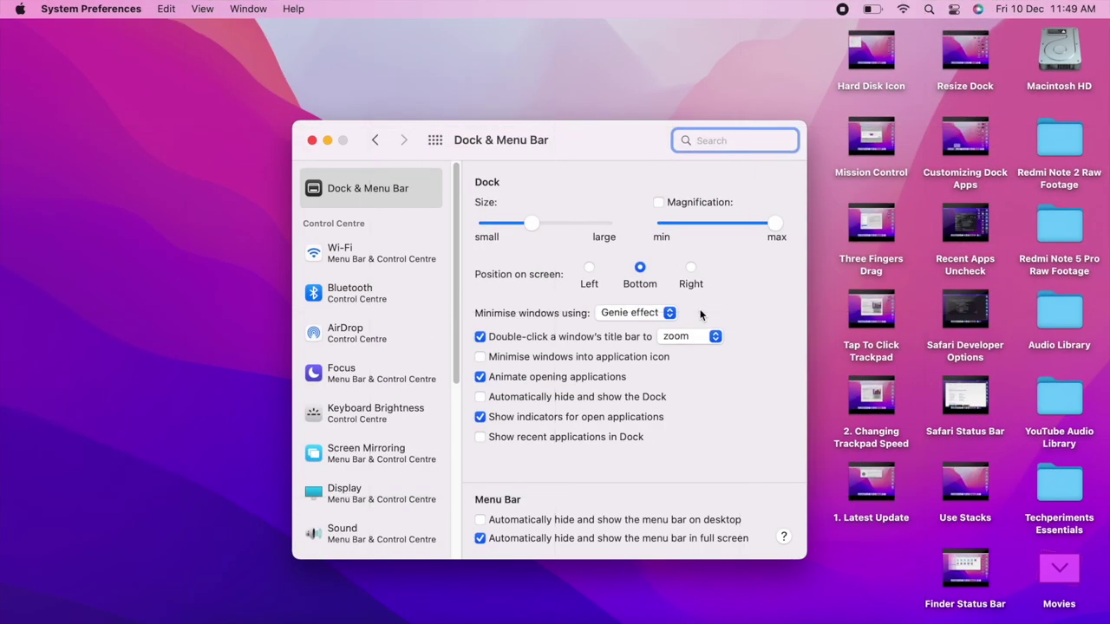
Step: Enable automatic hiding of the menu bar on desktop and of the Dock, minimise the settings window, and reveal the hidden Dock
{"action": "left_click", "coordinate": [480, 520]}
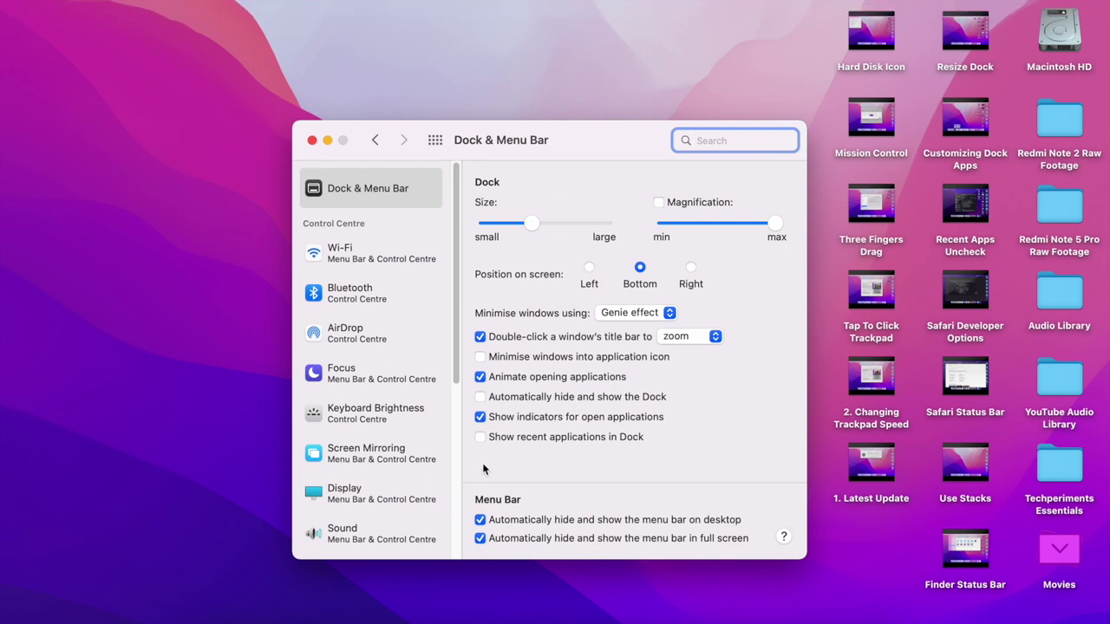
{"action": "left_click", "coordinate": [479, 417]}
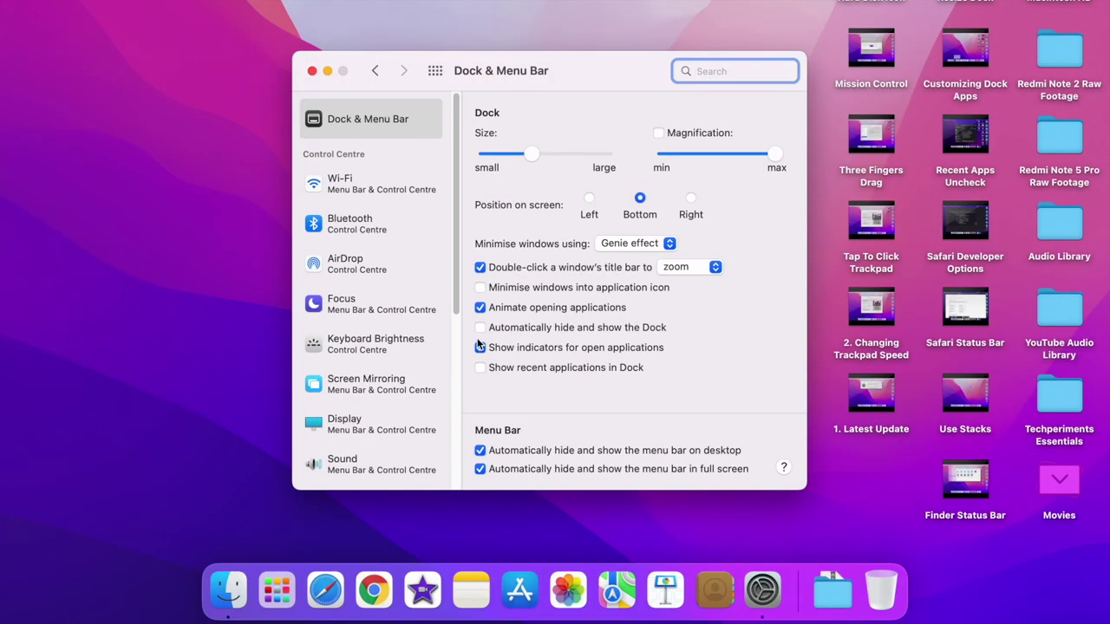
{"action": "left_click", "coordinate": [480, 328]}
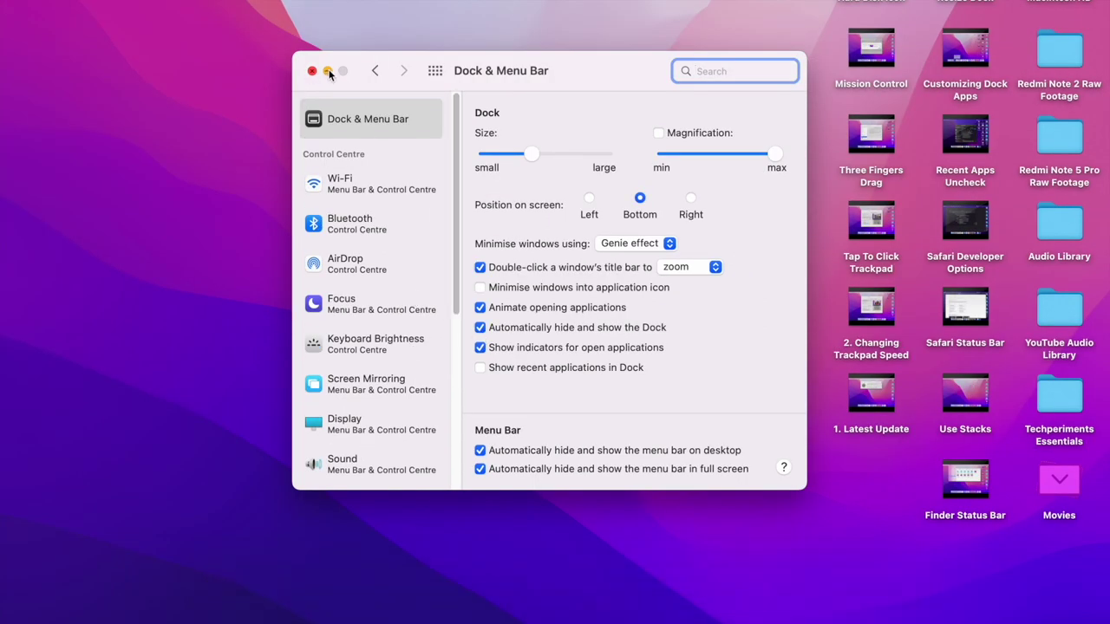
{"action": "left_click", "coordinate": [328, 71]}
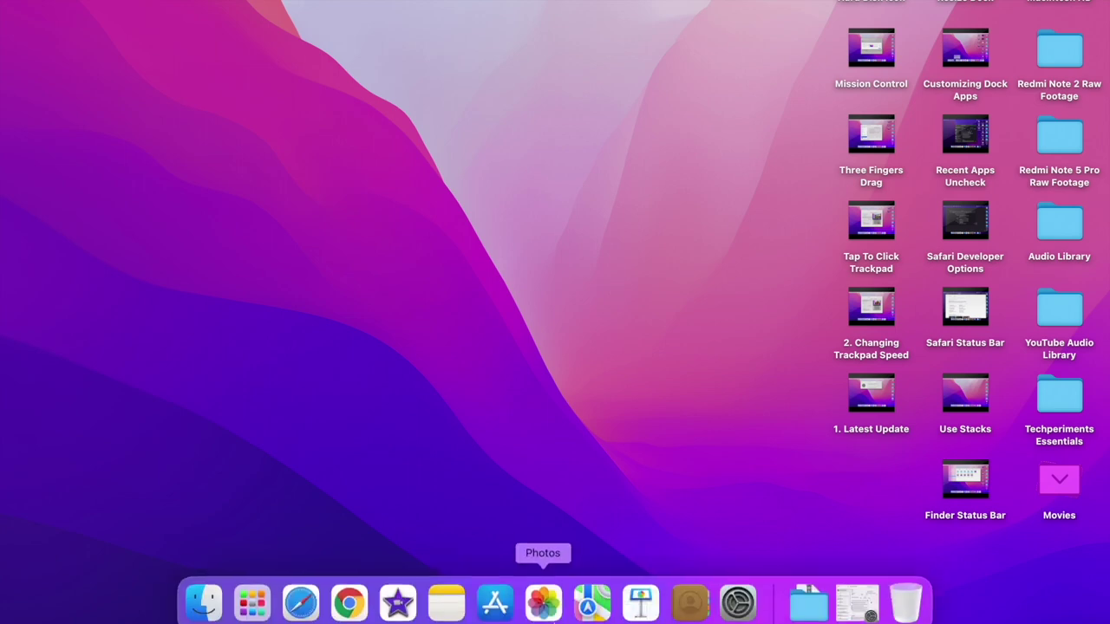
{"action": "mouse_move", "coordinate": [433, 618]}
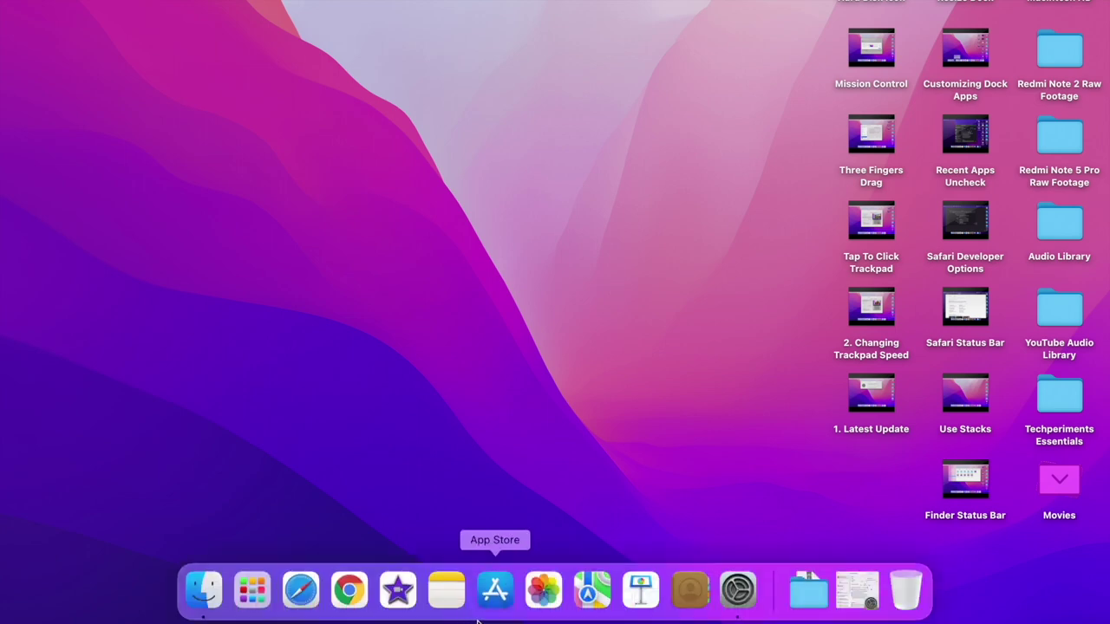